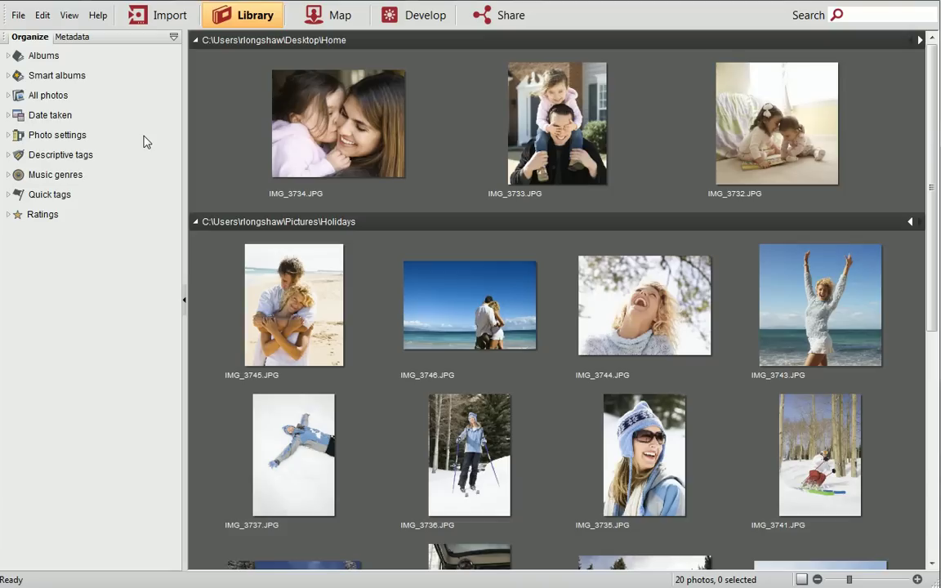
# Expand the Albums, Smart albums, All photos, Descriptive tags and Ratings groups in the Organize pane
pyautogui.click(9, 57)
pyautogui.click(9, 115)
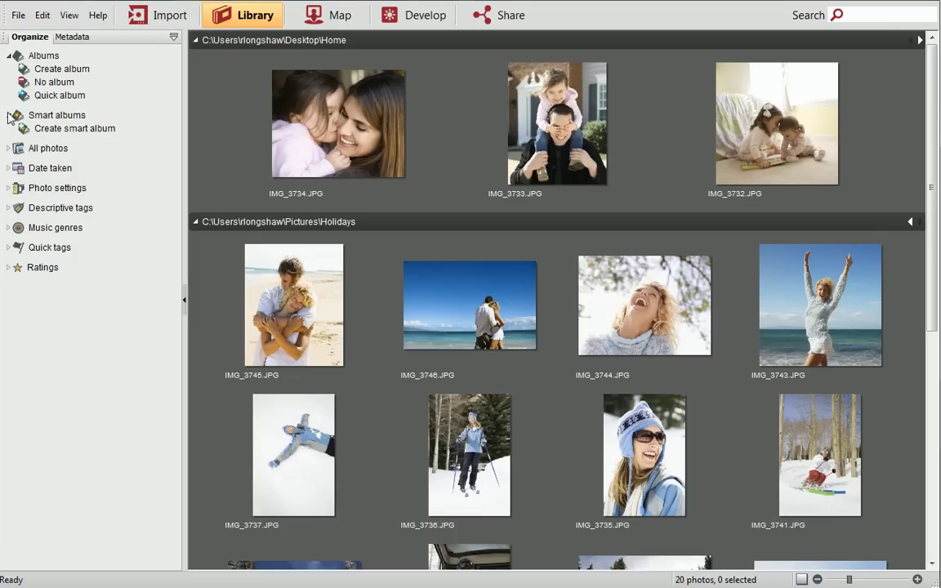
pyautogui.click(9, 148)
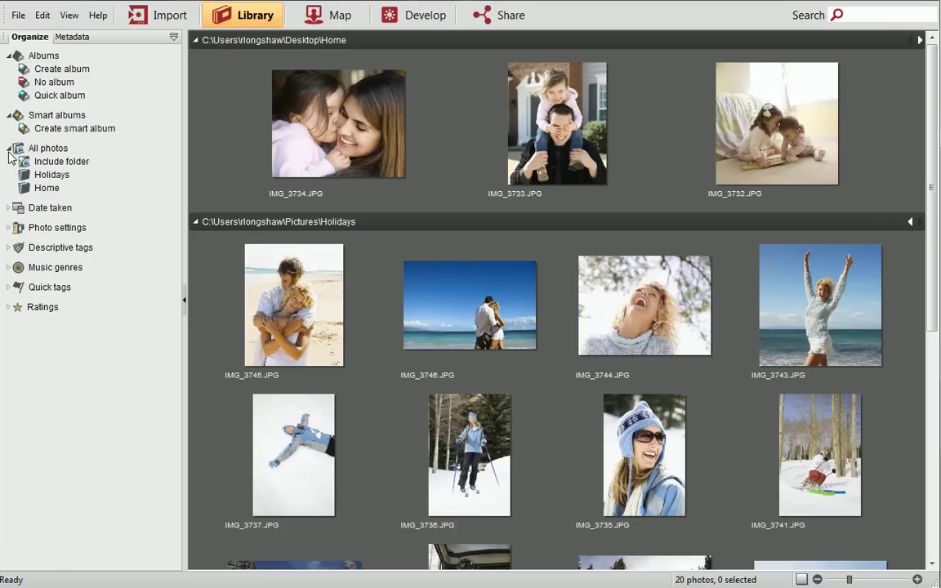
pyautogui.click(9, 247)
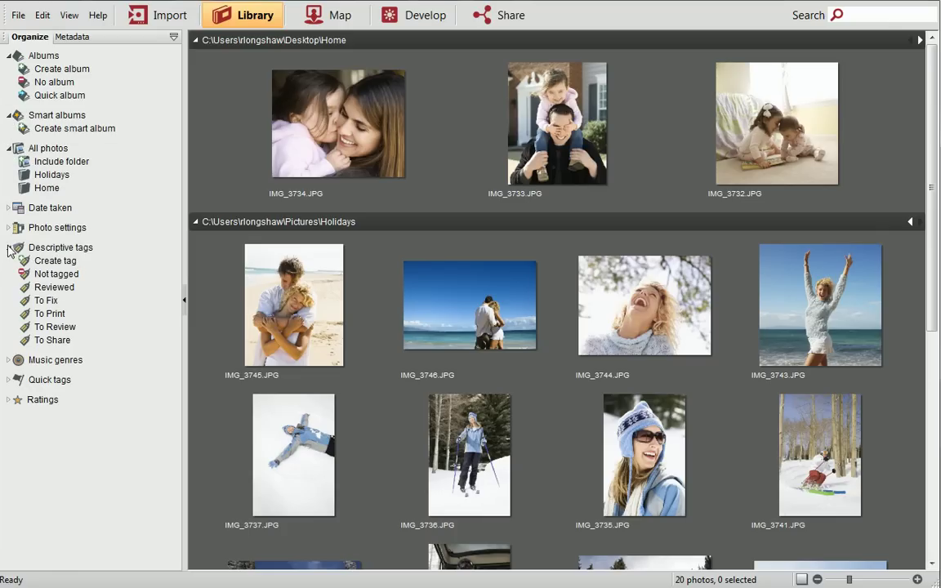
pyautogui.click(8, 399)
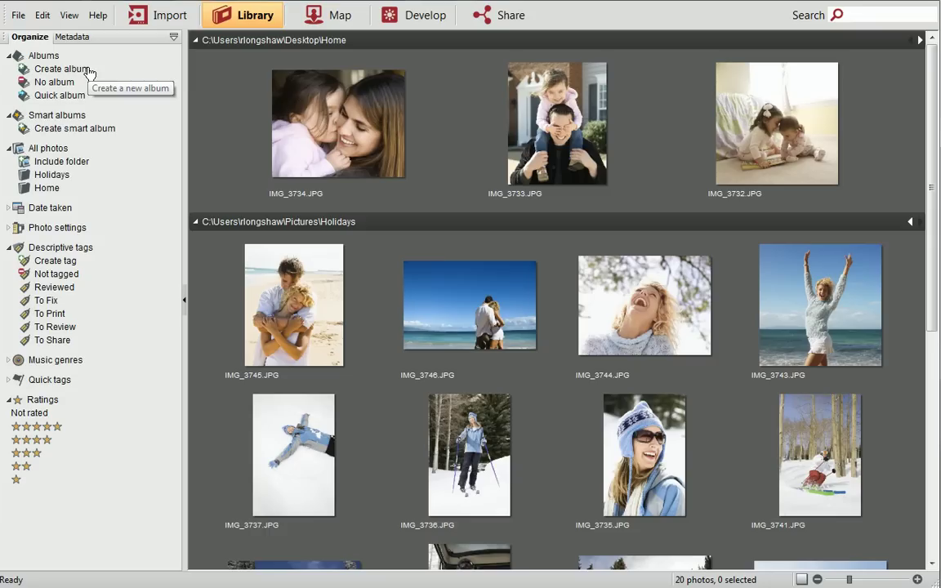
# Add a new empty album called 'Honeymoon' under Albums
pyautogui.click(62, 69)
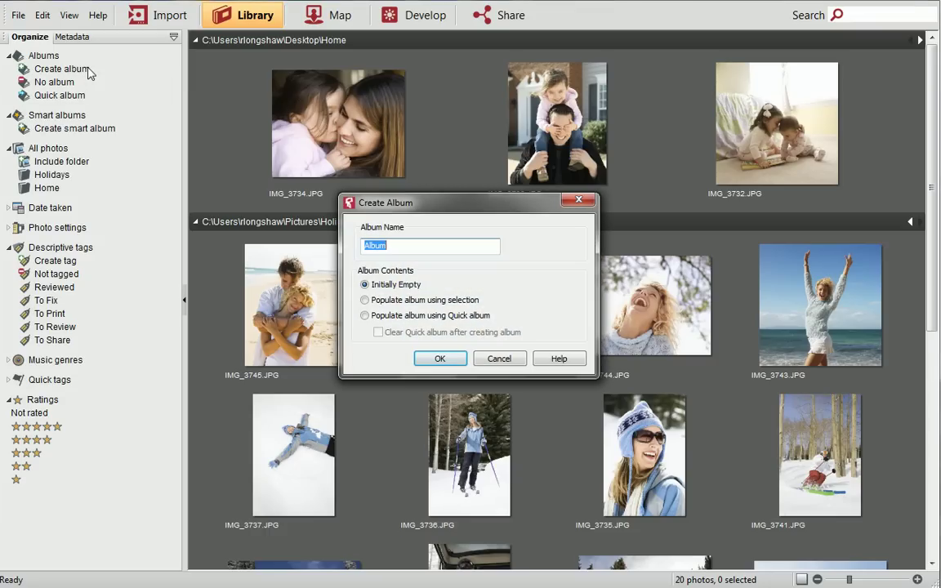
pyautogui.write('Honeymoon')
pyautogui.click(435, 359)
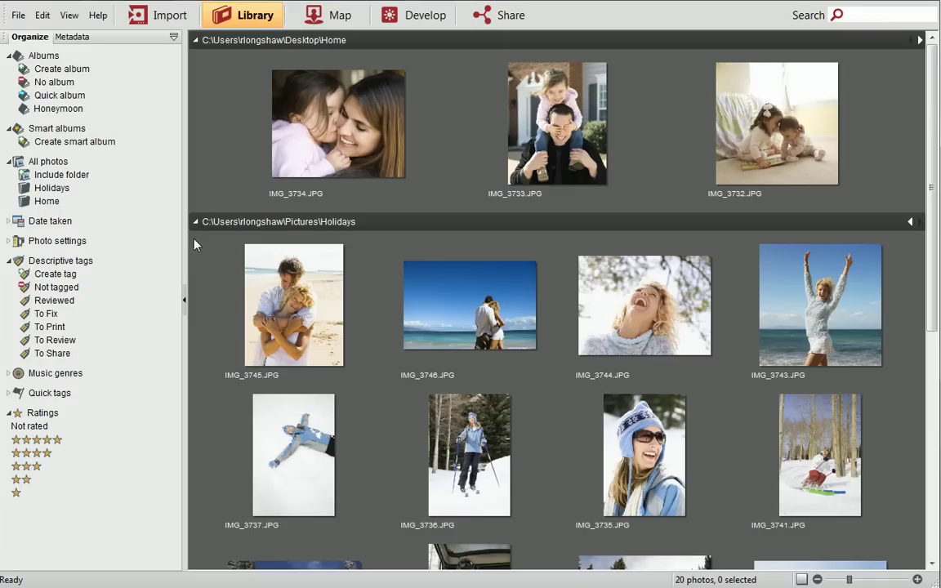
# Put beach photos IMG_3743–IMG_3746 into Honeymoon and view its four photos
pyautogui.moveTo(196, 245); pyautogui.dragTo(913, 379)
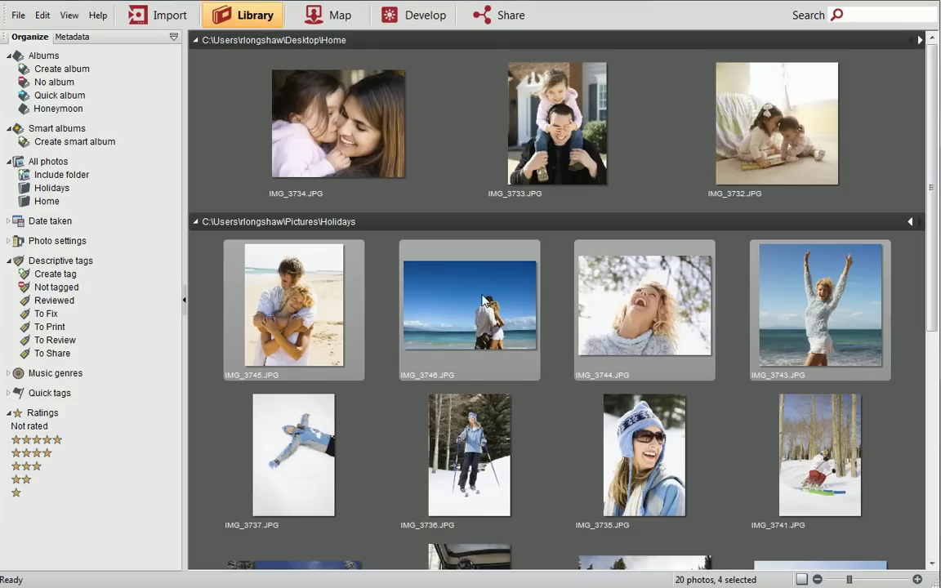
pyautogui.moveTo(484, 300); pyautogui.dragTo(164, 115)
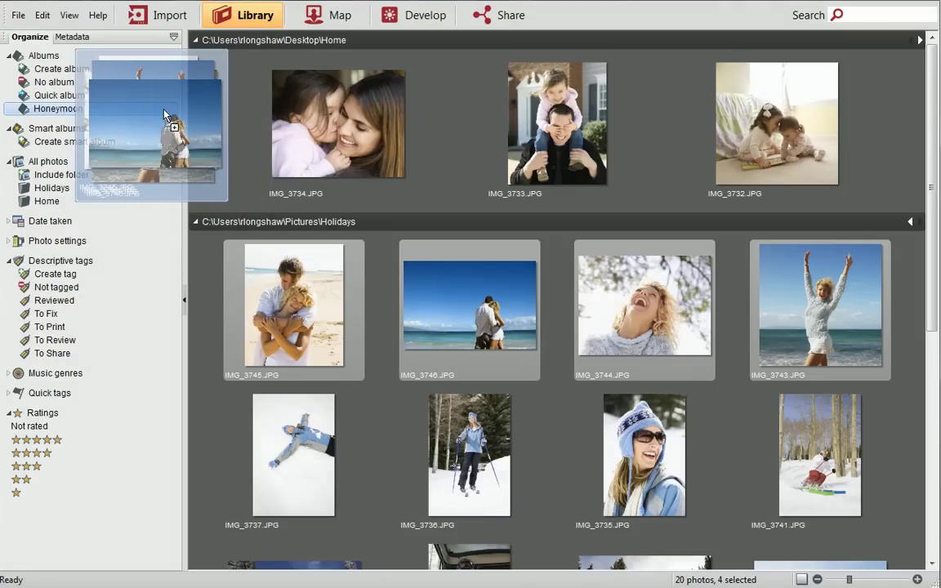
pyautogui.moveTo(164, 115); pyautogui.dragTo(166, 115)
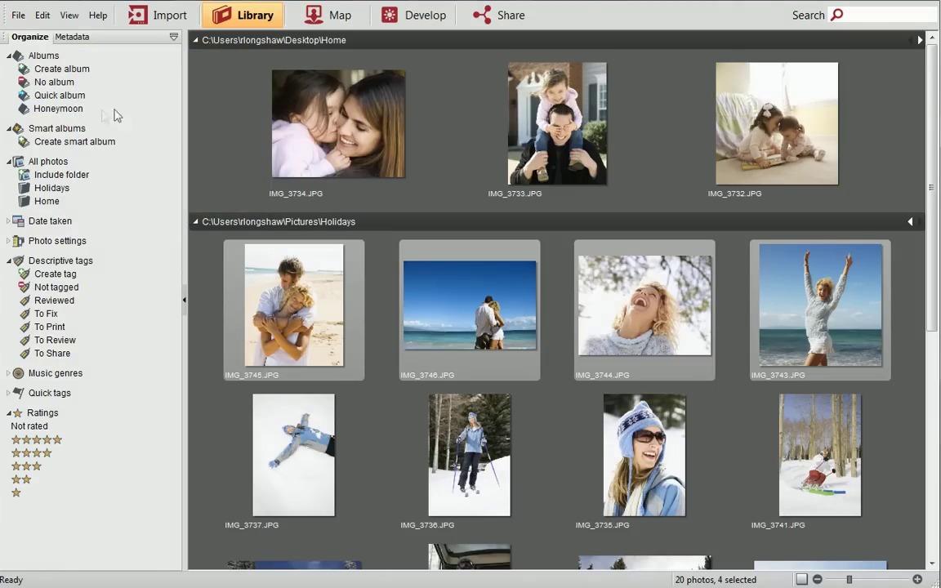
pyautogui.click(78, 112)
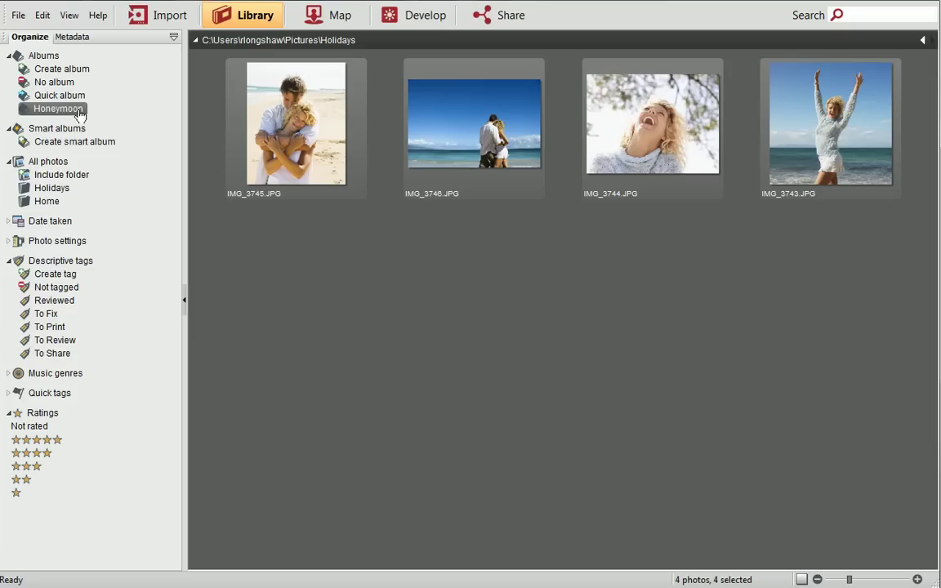
# Create a 'Day at the seaside' album, then return to the full 20-photo library view
pyautogui.click(55, 57)
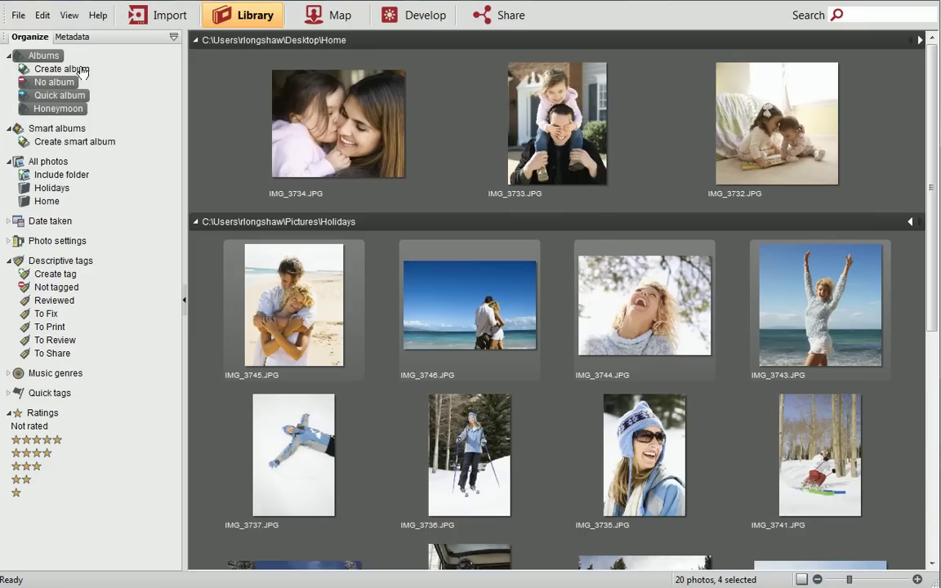
pyautogui.click(80, 70)
pyautogui.write('Day at the seaside')
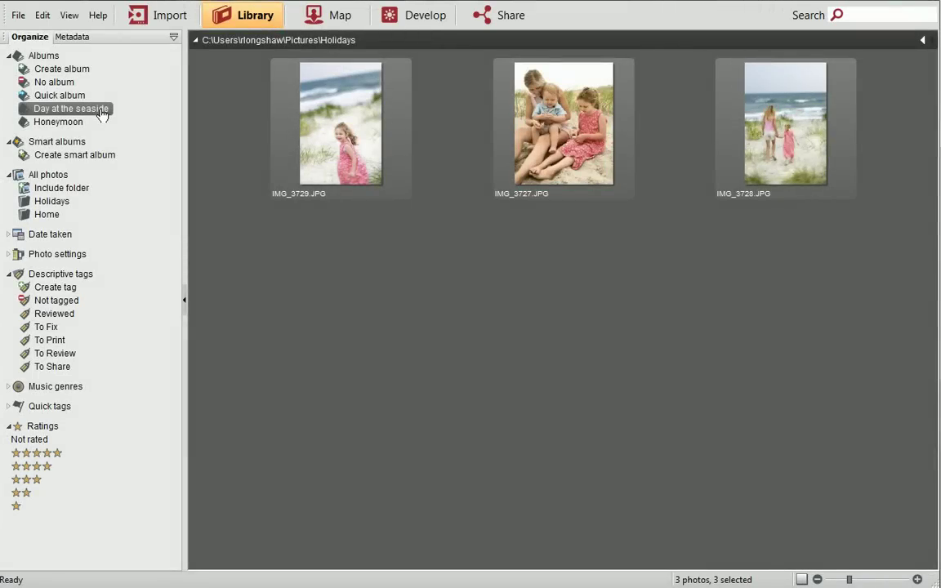
pyautogui.click(50, 57)
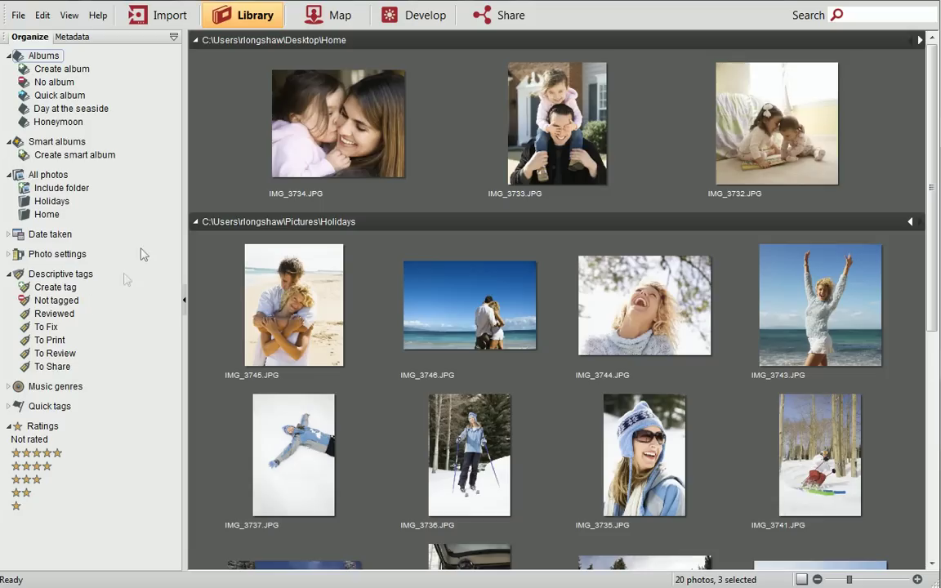
# Tag beach photo IMG_3745 and snowy group photo IMG_3740 with To Fix
pyautogui.moveTo(217, 63); pyautogui.dragTo(880, 199)
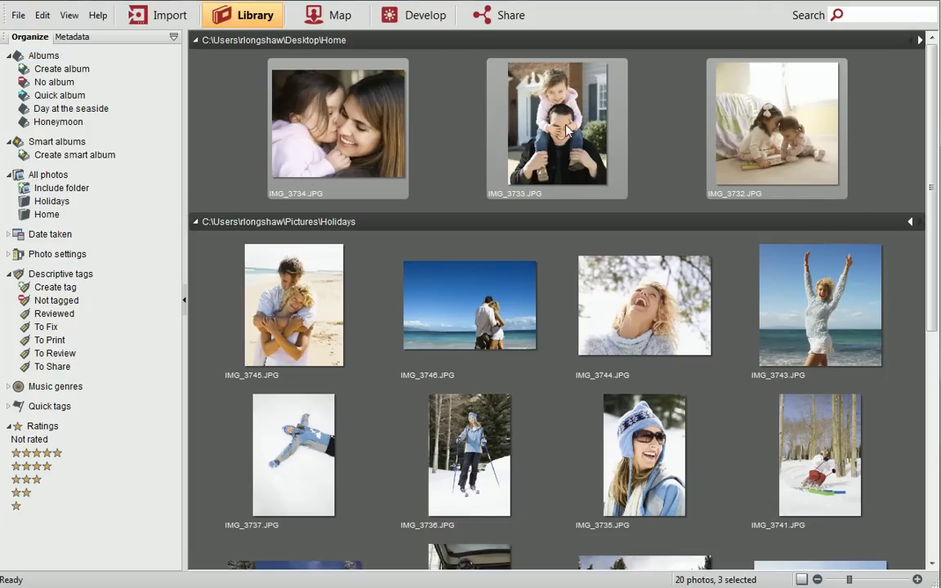
pyautogui.moveTo(508, 111); pyautogui.dragTo(165, 325)
pyautogui.moveTo(300, 296); pyautogui.dragTo(159, 331)
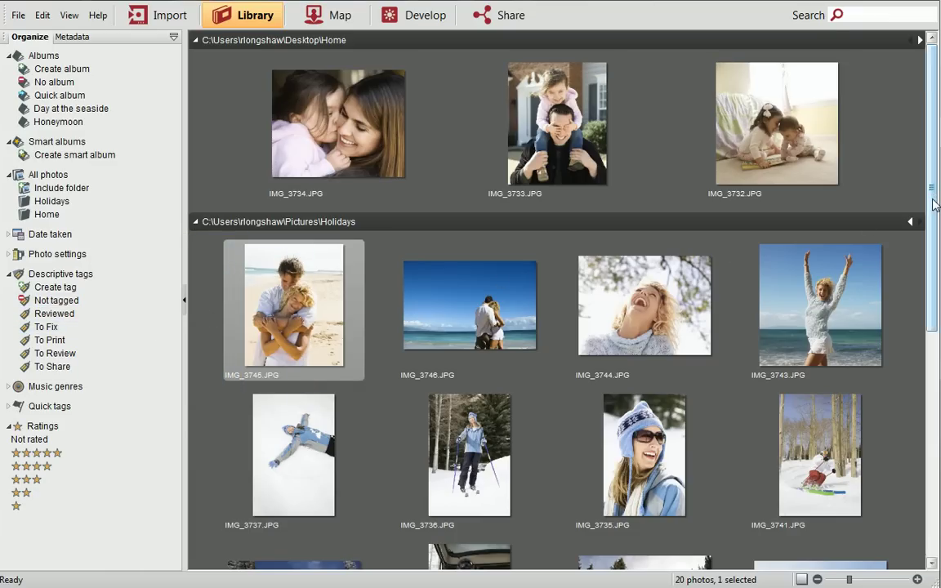
pyautogui.scroll(-3, 915, 342)
pyautogui.scroll(-1, 915, 341)
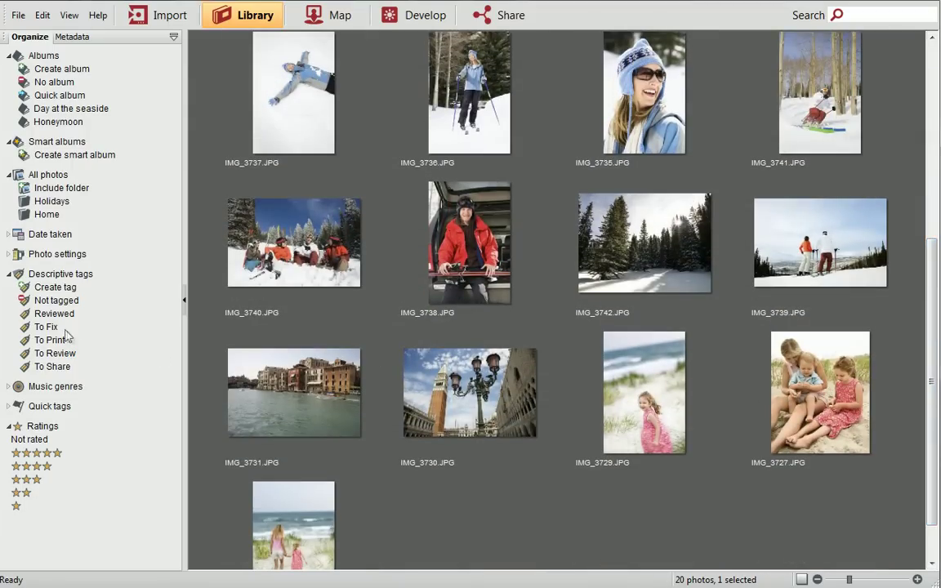
pyautogui.moveTo(51, 327); pyautogui.dragTo(304, 247)
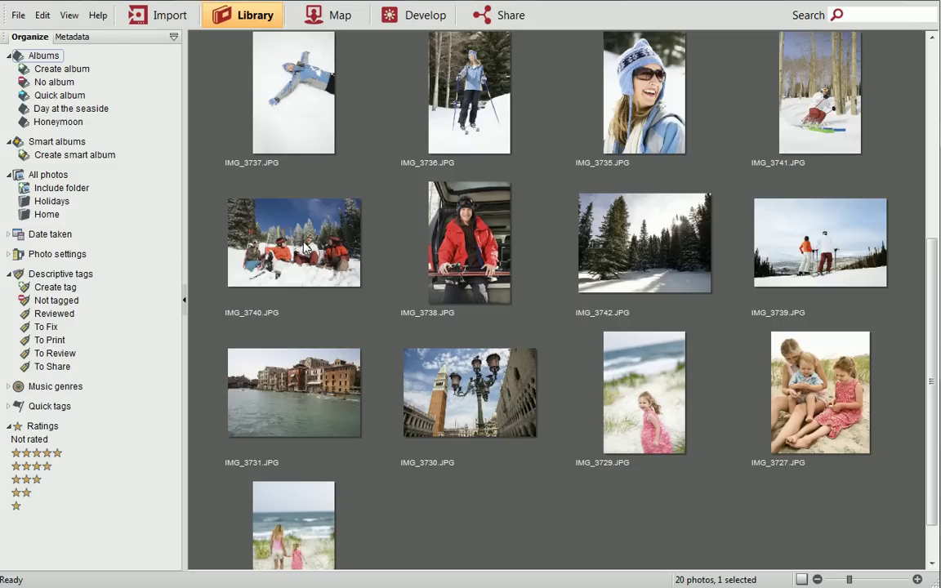
# Create a new descriptive tag named 'city break'
pyautogui.click(73, 289)
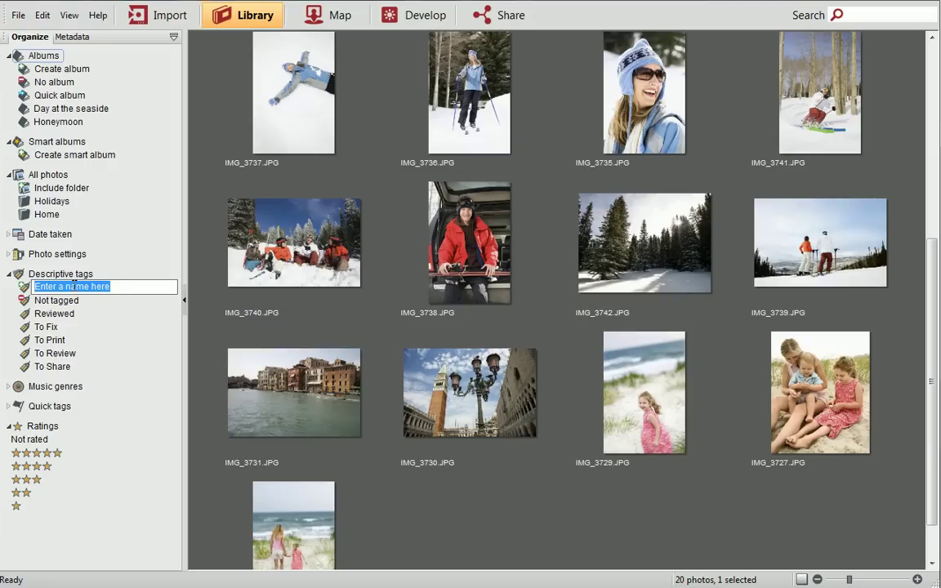
pyautogui.write('city break')
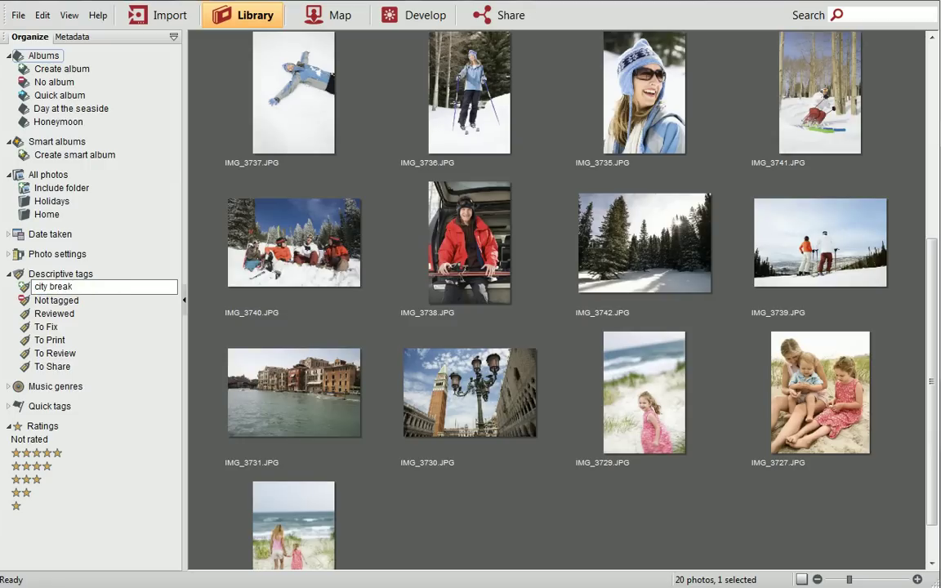
pyautogui.press('Return')
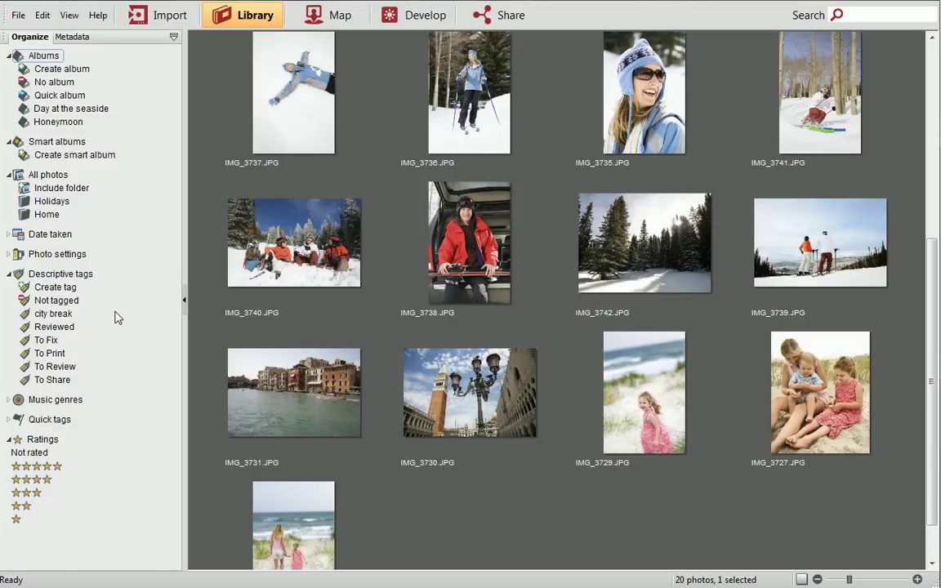
# Tag Venice photos IMG_3731 and IMG_3730 as city break, check them, then show all 20 photos
pyautogui.moveTo(196, 319); pyautogui.dragTo(481, 459)
pyautogui.moveTo(318, 421); pyautogui.dragTo(135, 320)
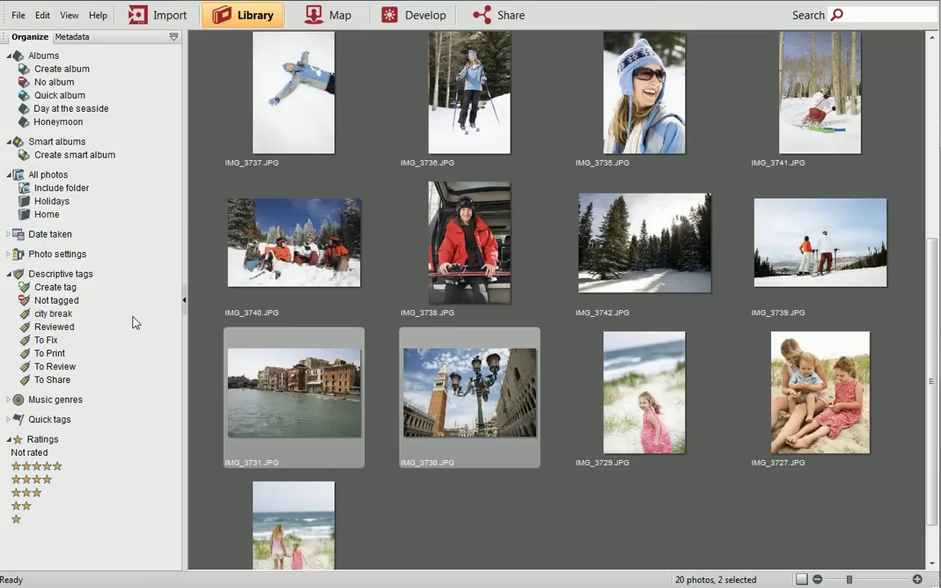
pyautogui.click(54, 315)
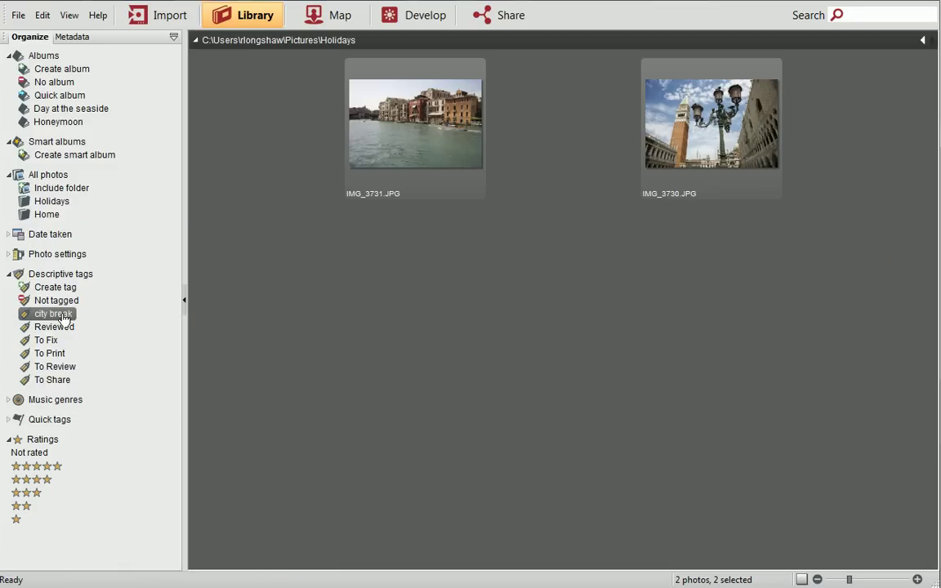
pyautogui.click(91, 276)
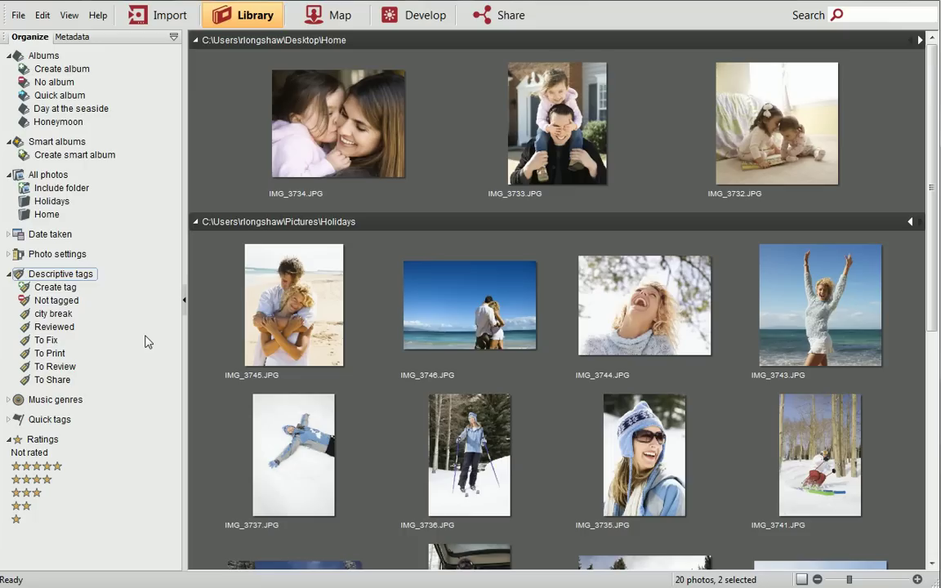
# Create holidays, beach and skiing tags and nest beach under holidays
pyautogui.click(66, 288)
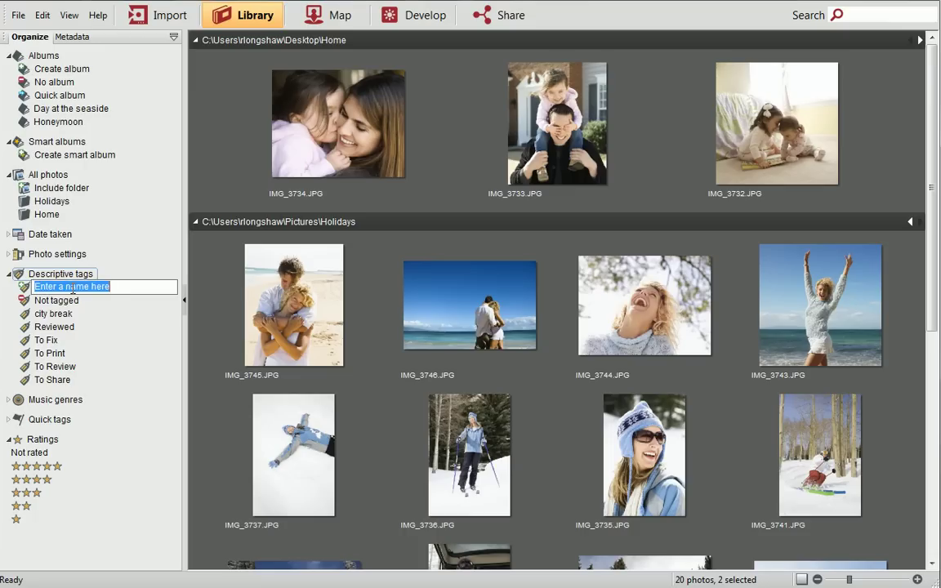
pyautogui.write('holidays')
pyautogui.press('Return')
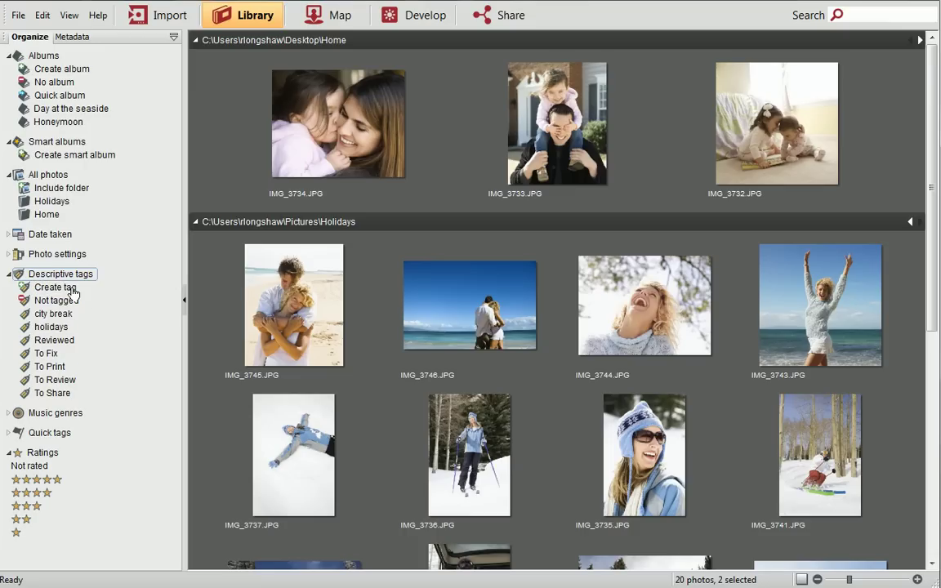
pyautogui.click(65, 287)
pyautogui.write('beach')
pyautogui.press('Return')
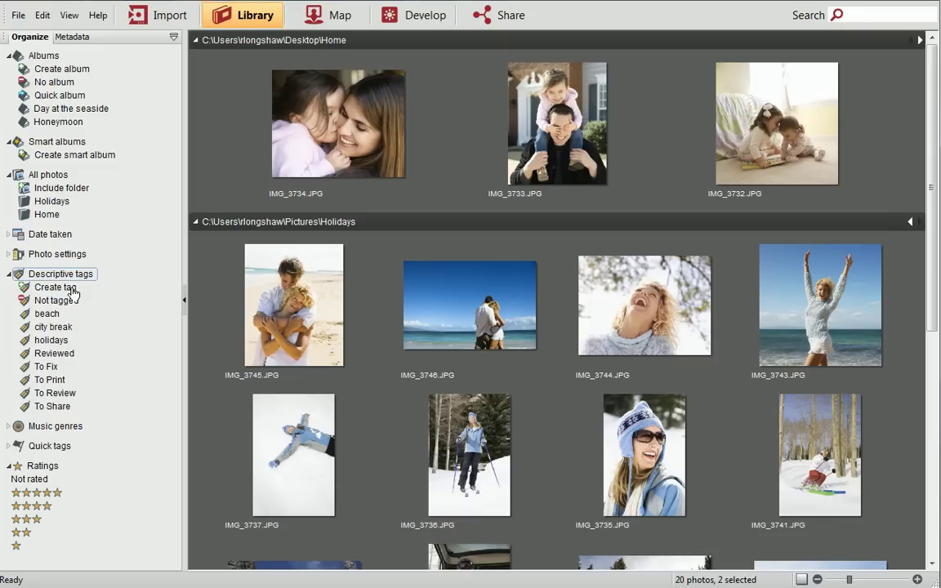
pyautogui.click(70, 288)
pyautogui.write('skiing')
pyautogui.press('Return')
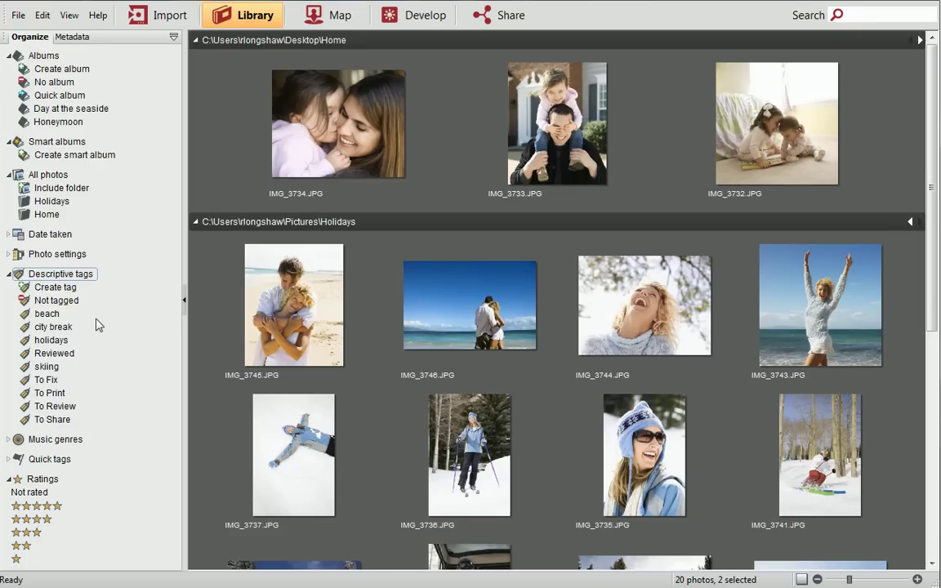
pyautogui.moveTo(51, 317); pyautogui.dragTo(69, 332)
# Tag the seven beach photos, including IMG_3727, IMG_3728 and IMG_3729, as beach
pyautogui.moveTo(215, 240); pyautogui.dragTo(827, 271)
pyautogui.scroll(-5, 921, 473)
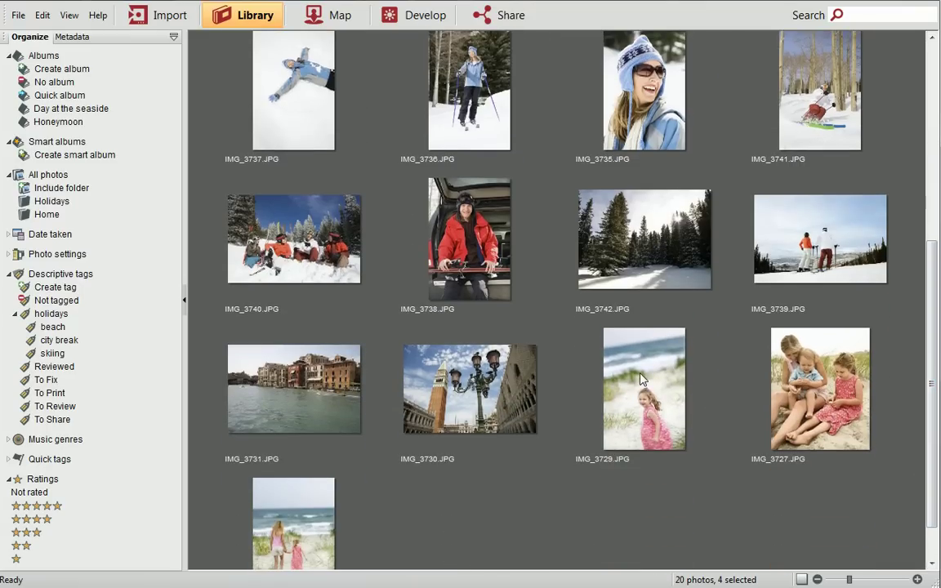
pyautogui.keyDown('ctrl'); pyautogui.click(678, 381); pyautogui.keyUp('ctrl')
pyautogui.keyDown('ctrl'); pyautogui.click(810, 379); pyautogui.keyUp('ctrl')
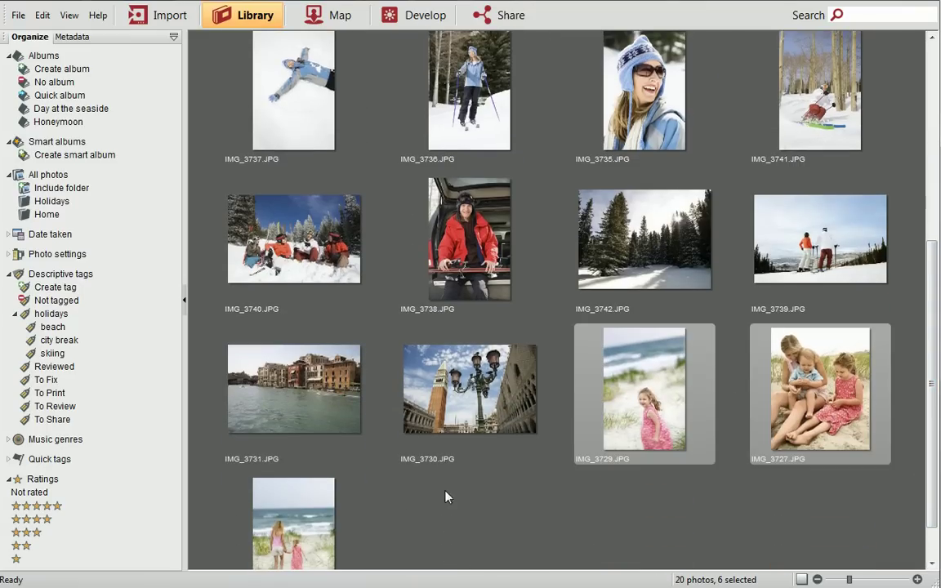
pyautogui.keyDown('ctrl'); pyautogui.click(296, 483); pyautogui.keyUp('ctrl')
pyautogui.moveTo(296, 460); pyautogui.dragTo(143, 333)
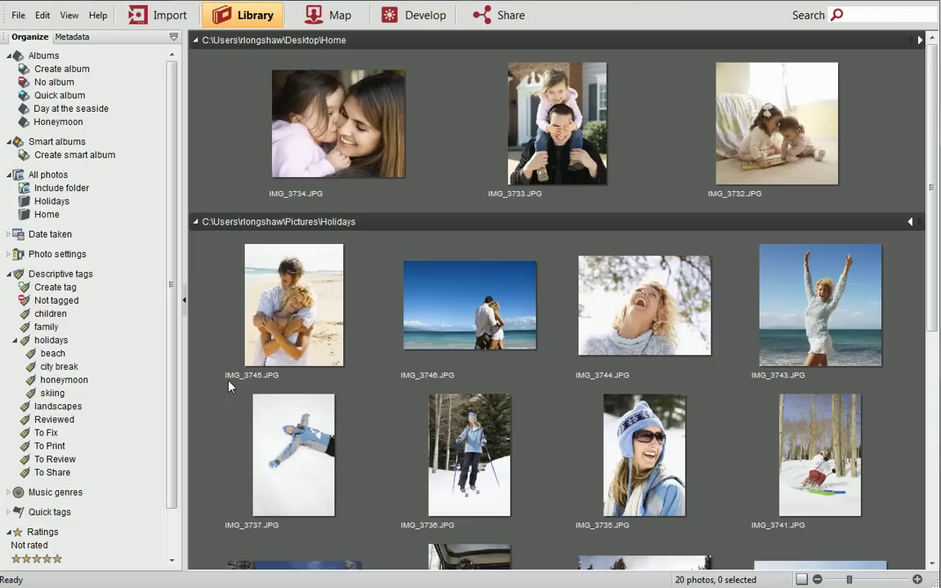
# Set View > Photo Details to Date Taken, then to All for rating, time, tags and name
pyautogui.click(68, 18)
pyautogui.moveTo(101, 84)
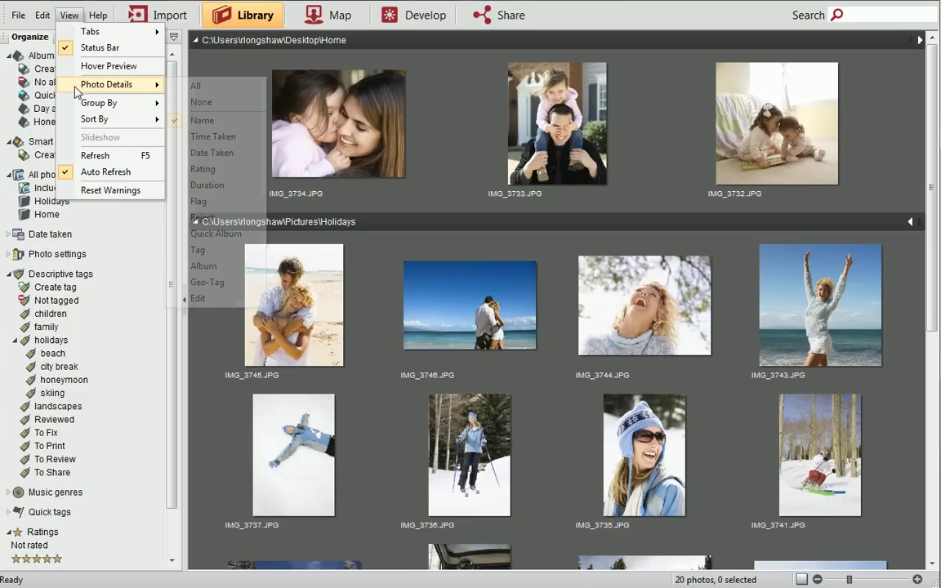
pyautogui.click(194, 152)
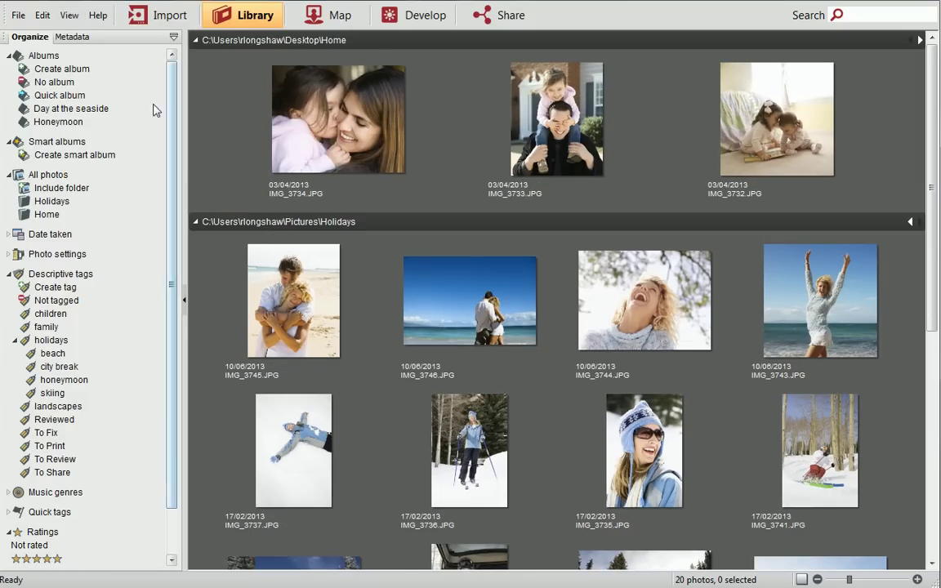
pyautogui.click(69, 16)
pyautogui.moveTo(89, 84)
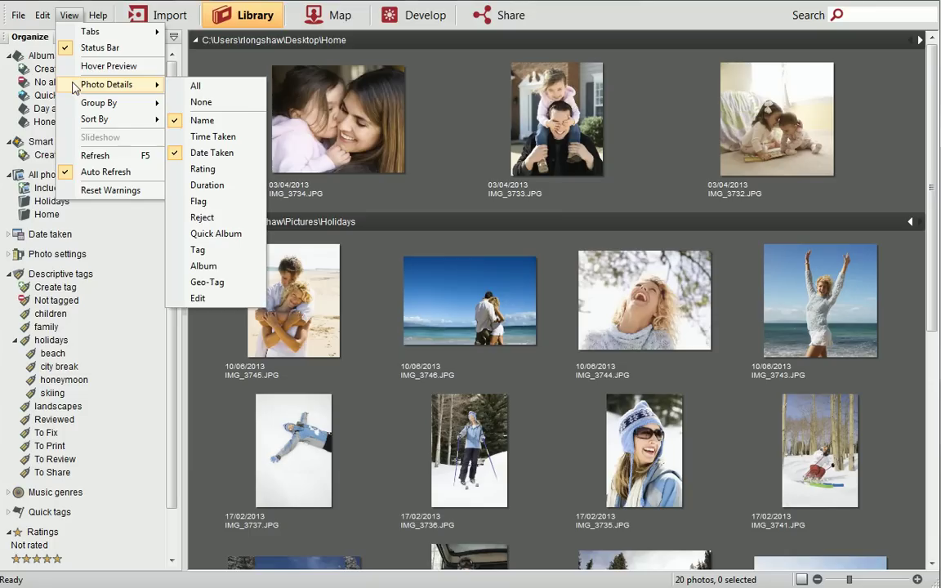
pyautogui.click(184, 85)
pyautogui.click(184, 85)
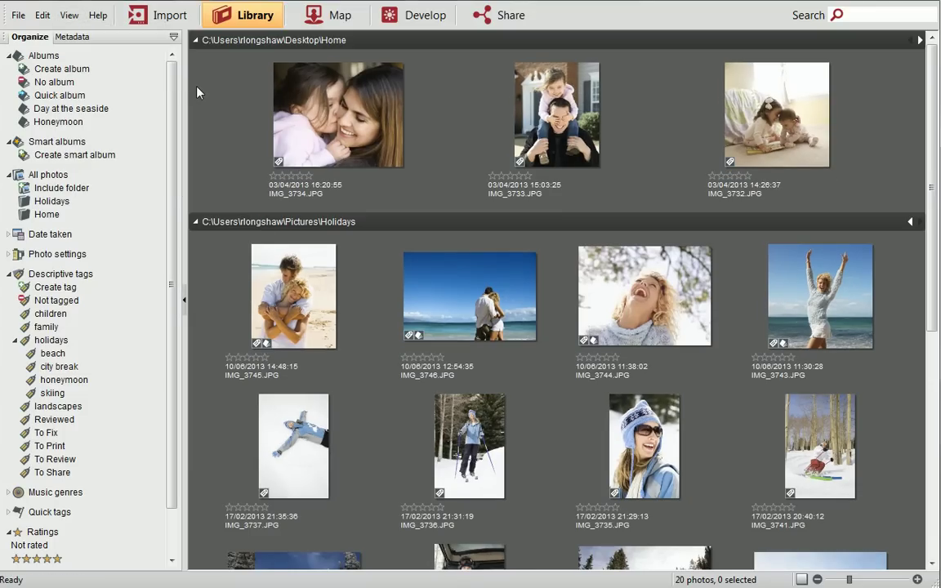
# Rate the four selected beach photos five stars
pyautogui.moveTo(174, 80); pyautogui.dragTo(174, 156)
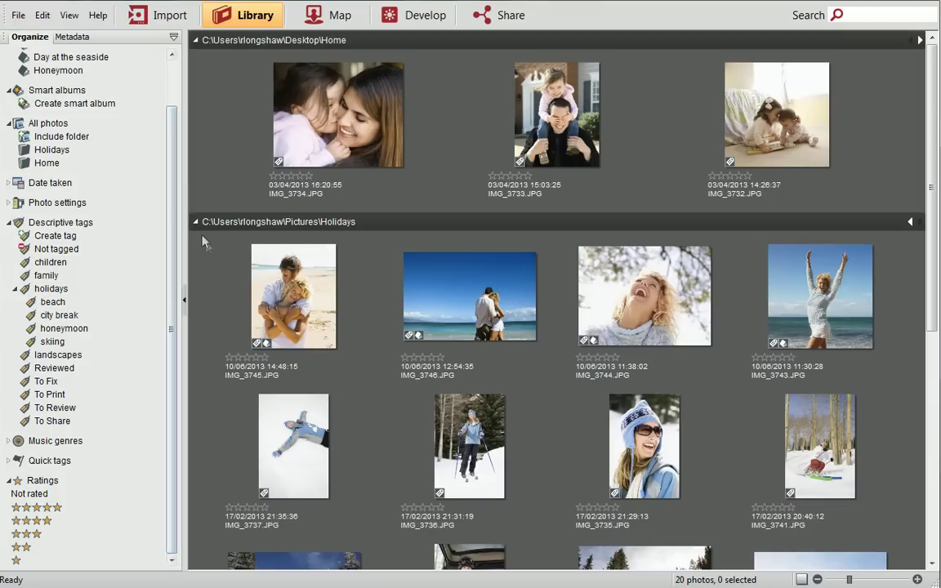
pyautogui.moveTo(206, 243); pyautogui.dragTo(882, 359)
pyautogui.moveTo(321, 305); pyautogui.dragTo(158, 507)
# Give IMG_3727 and IMG_3731 four stars and IMG_3728 three stars
pyautogui.moveTo(929, 181); pyautogui.dragTo(918, 403)
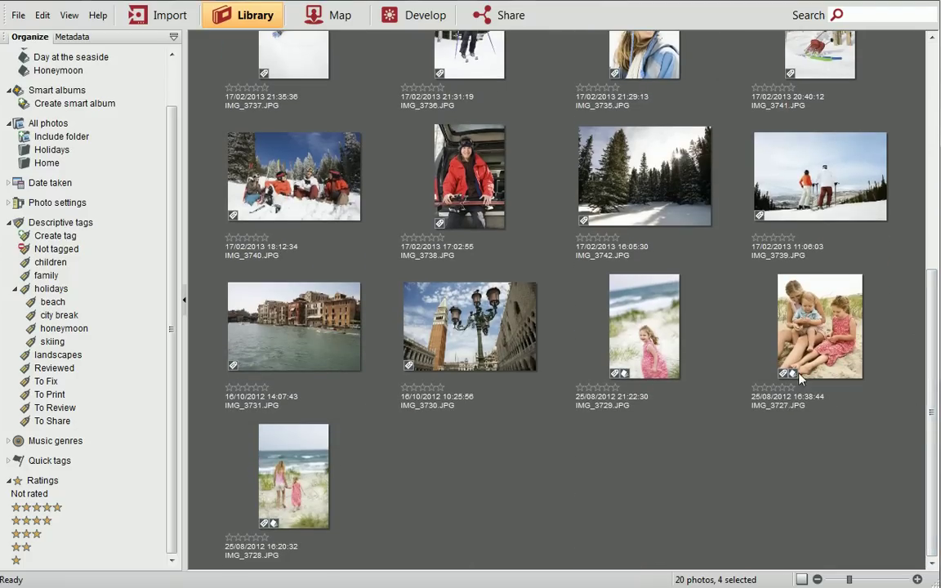
pyautogui.moveTo(807, 330); pyautogui.dragTo(96, 522)
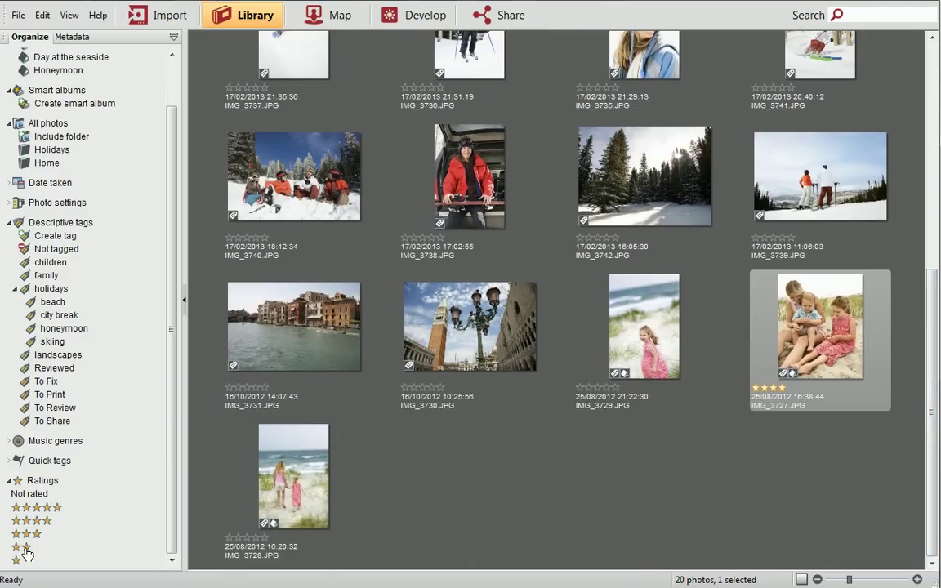
pyautogui.moveTo(29, 534); pyautogui.dragTo(532, 303)
pyautogui.moveTo(39, 538); pyautogui.dragTo(290, 474)
pyautogui.moveTo(47, 521); pyautogui.dragTo(638, 191)
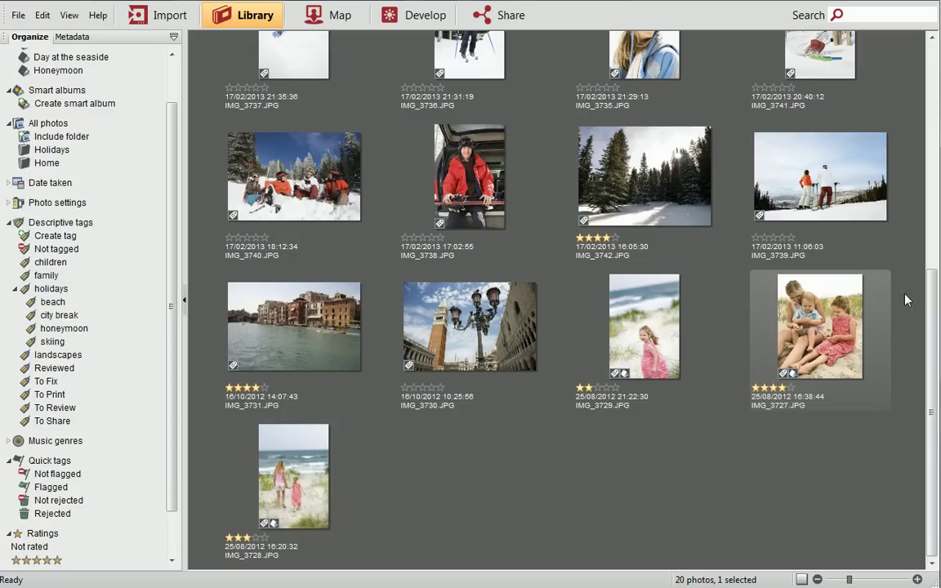
# Rate IMG_3735 and IMG_3736 five stars with the 5 key, and clear IMG_3737's rating
pyautogui.moveTo(931, 292); pyautogui.dragTo(927, 191)
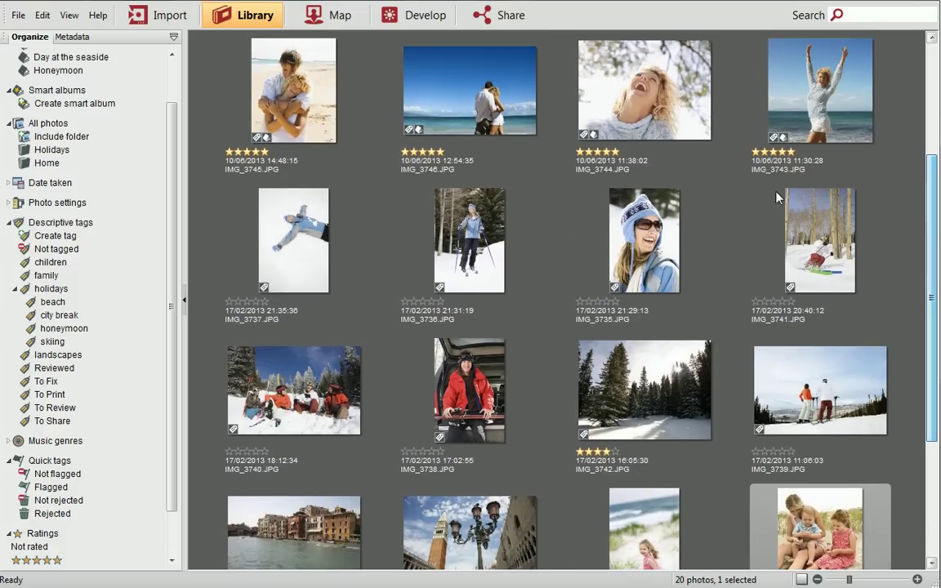
pyautogui.click(640, 249)
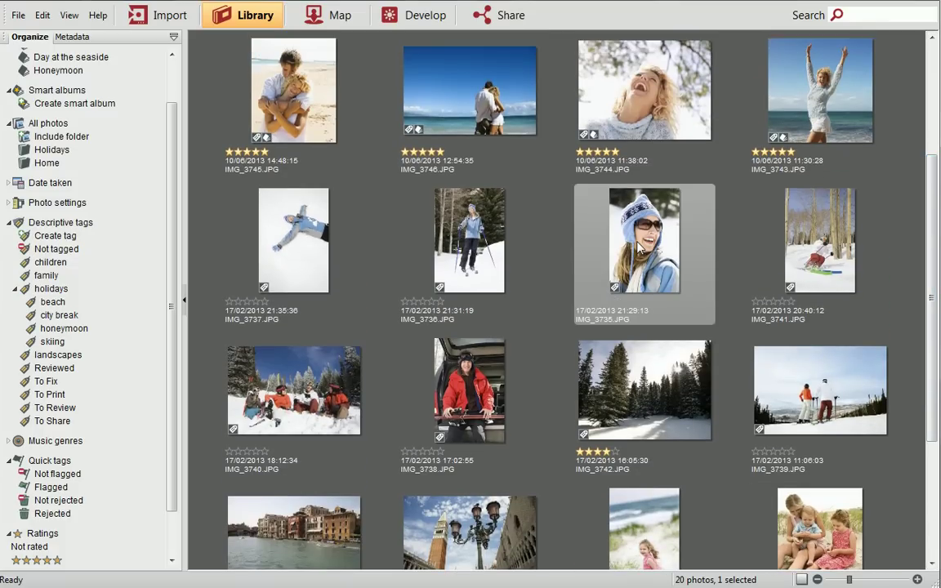
pyautogui.press('5')
pyautogui.click(487, 234)
pyautogui.press('5')
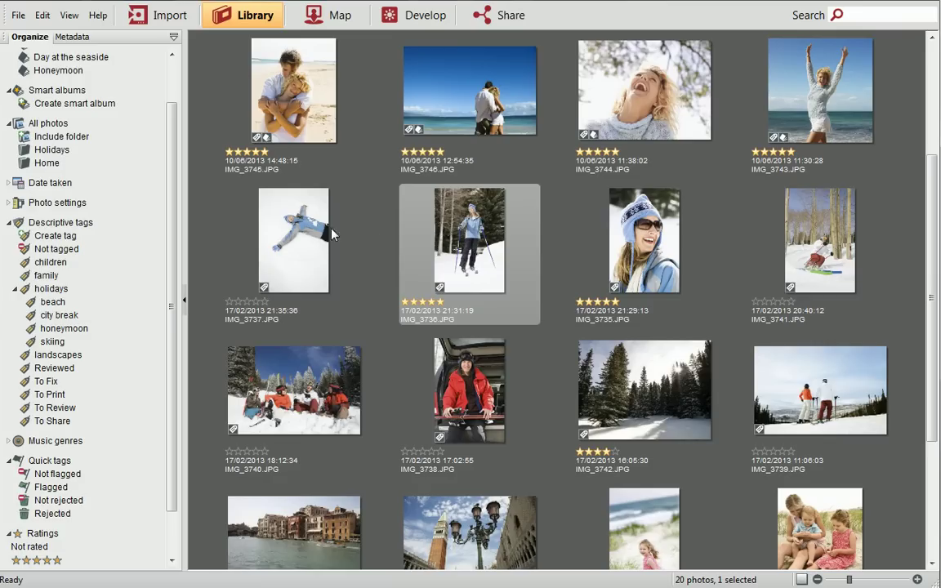
pyautogui.click(319, 233)
pyautogui.press('4')
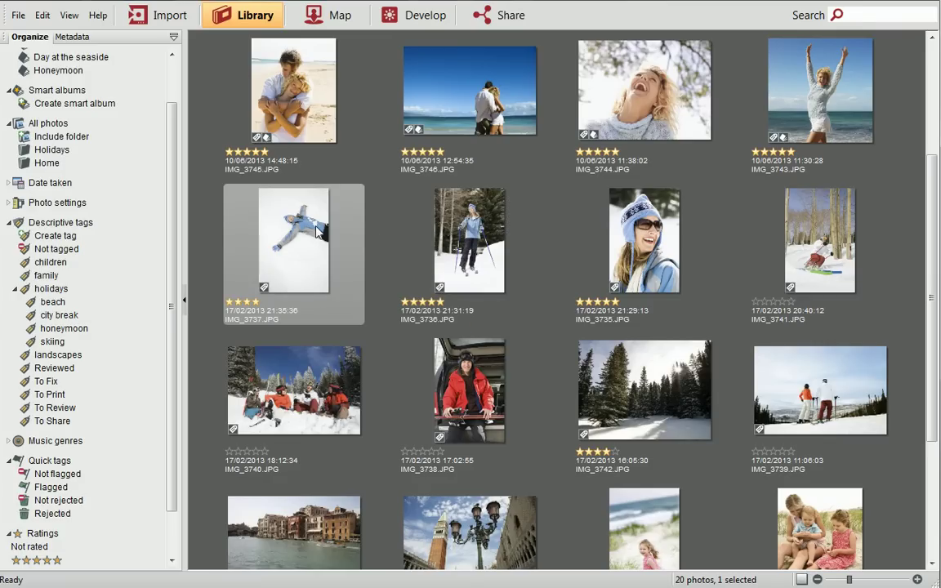
pyautogui.press('0')
pyautogui.click(196, 299)
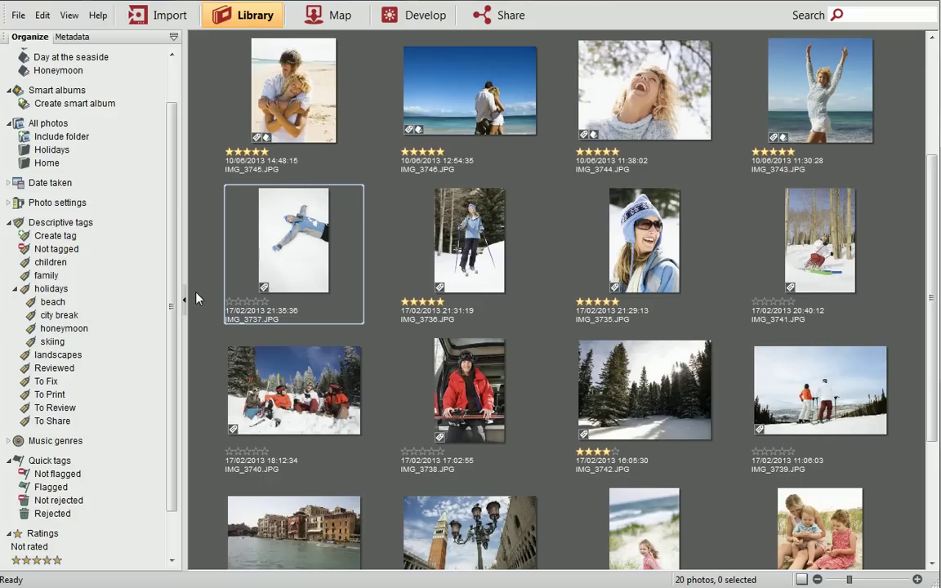
# Stack the three snow photos IMG_3735, IMG_3736 and IMG_3737 together
pyautogui.moveTo(200, 182); pyautogui.dragTo(684, 322)
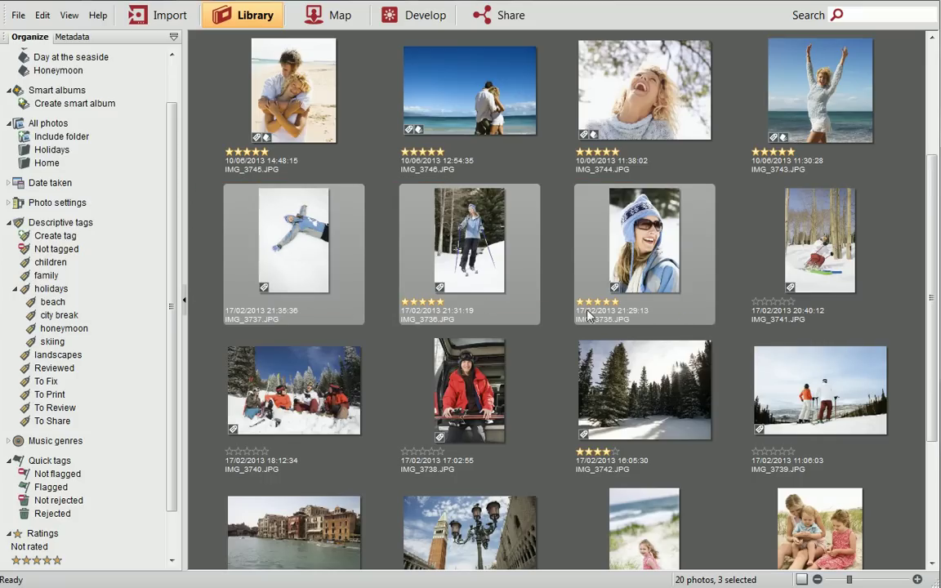
pyautogui.rightClick(286, 204)
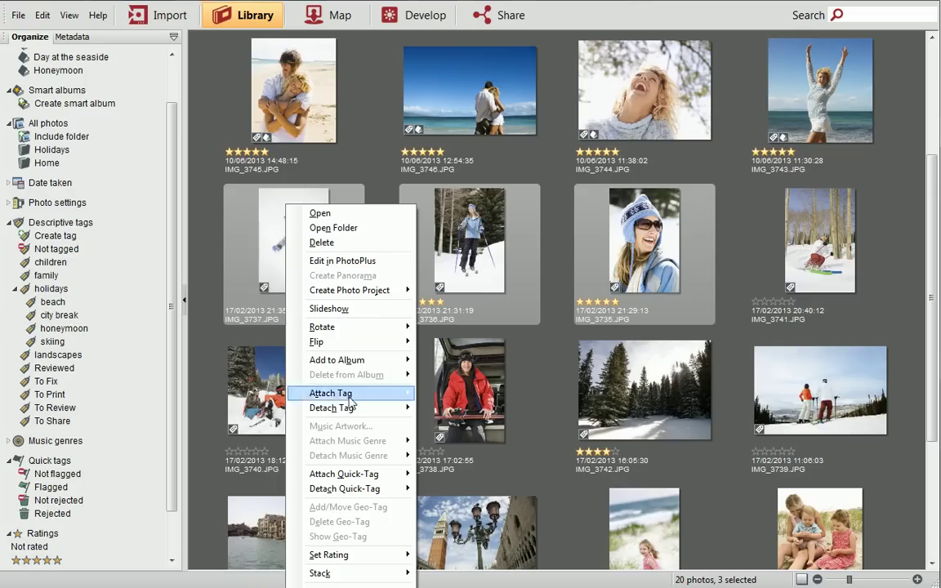
pyautogui.moveTo(379, 577)
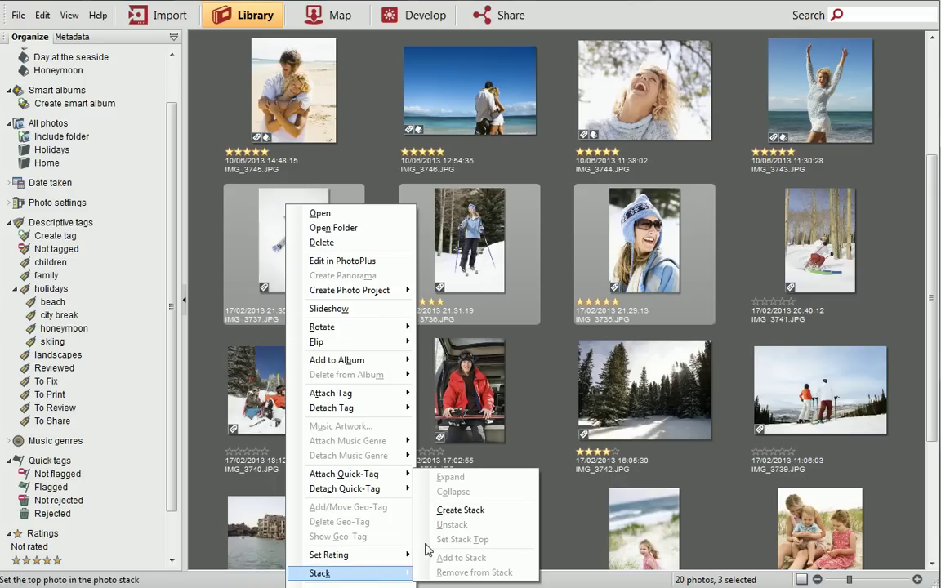
pyautogui.click(461, 509)
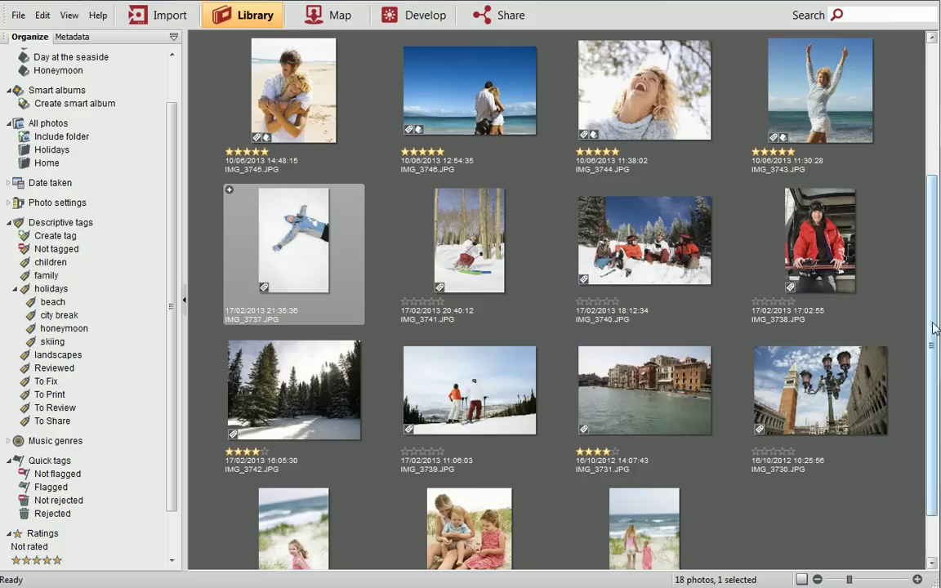
# Make IMG_3735 the top photo of the new stack, then collapse the stack
pyautogui.scroll(3, 936, 327)
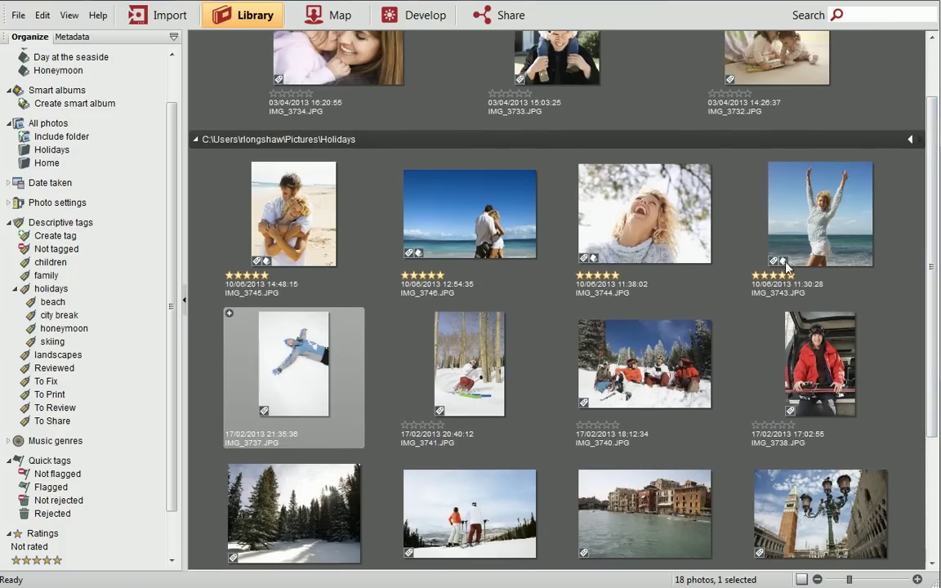
pyautogui.click(228, 316)
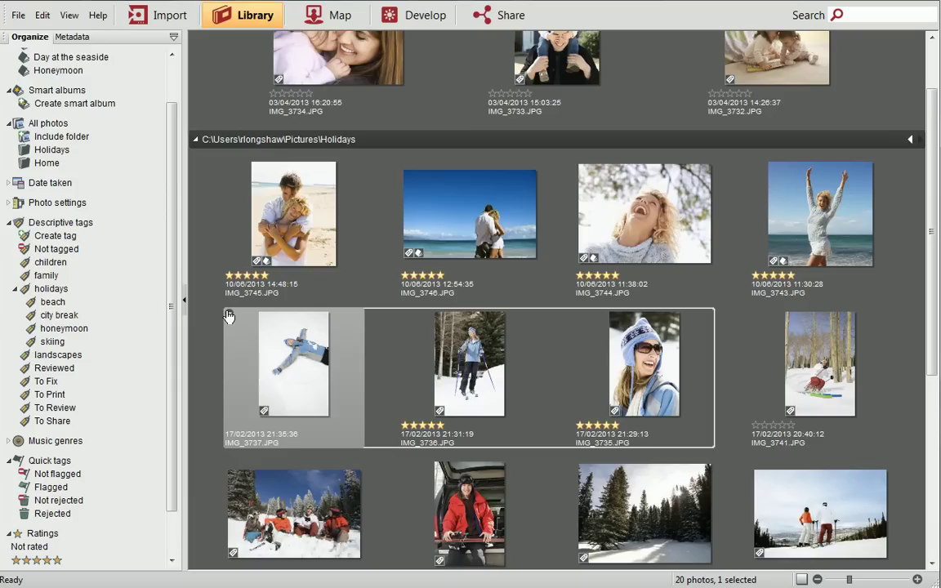
pyautogui.click(229, 316)
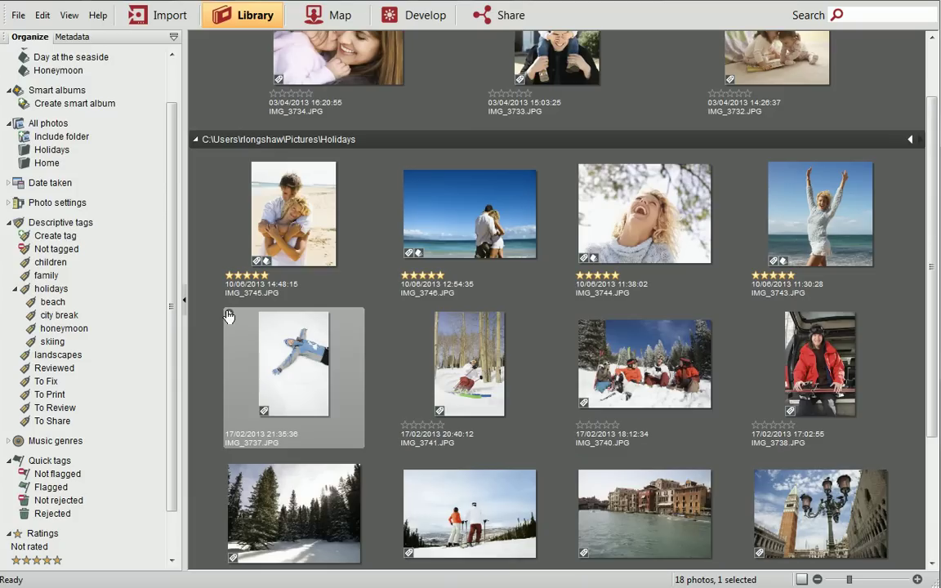
pyautogui.click(229, 316)
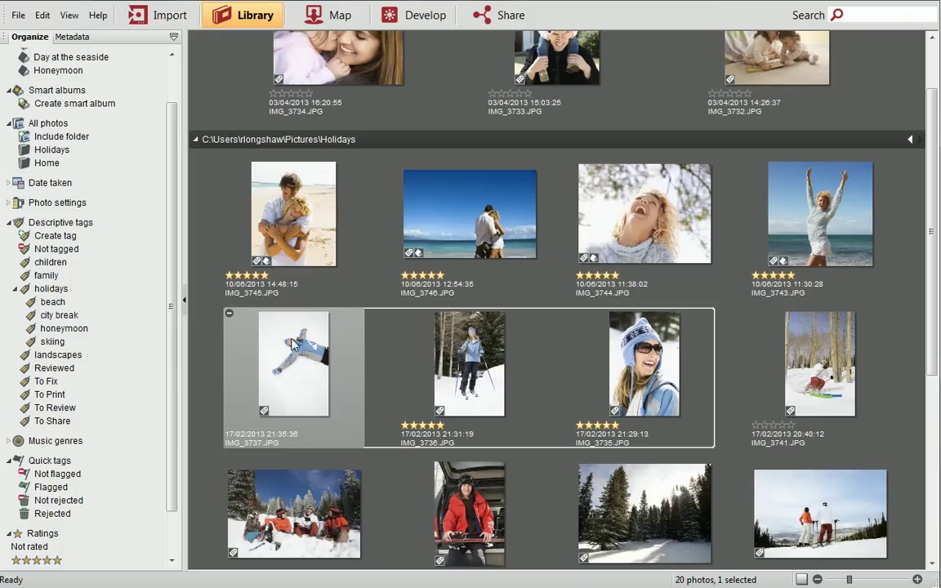
pyautogui.rightClick(651, 348)
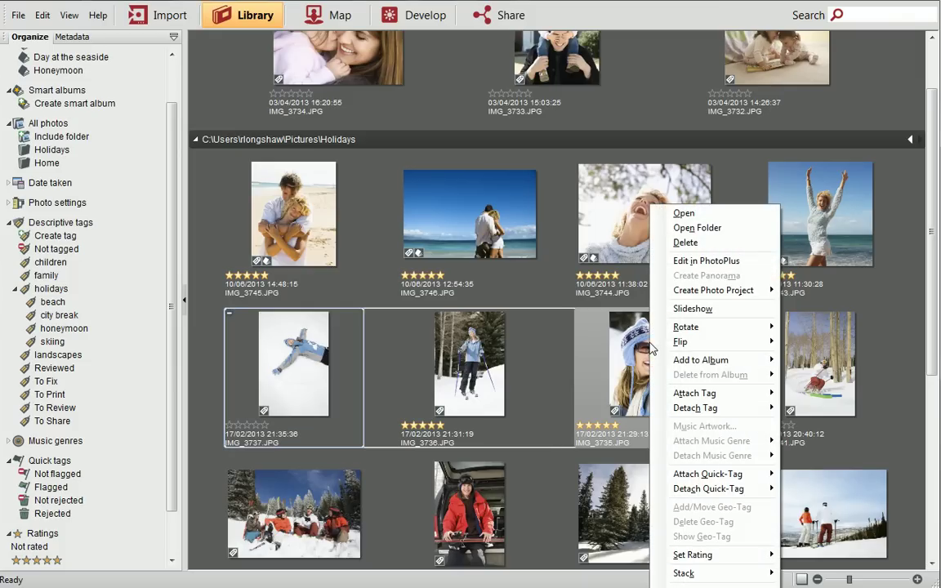
pyautogui.moveTo(732, 578)
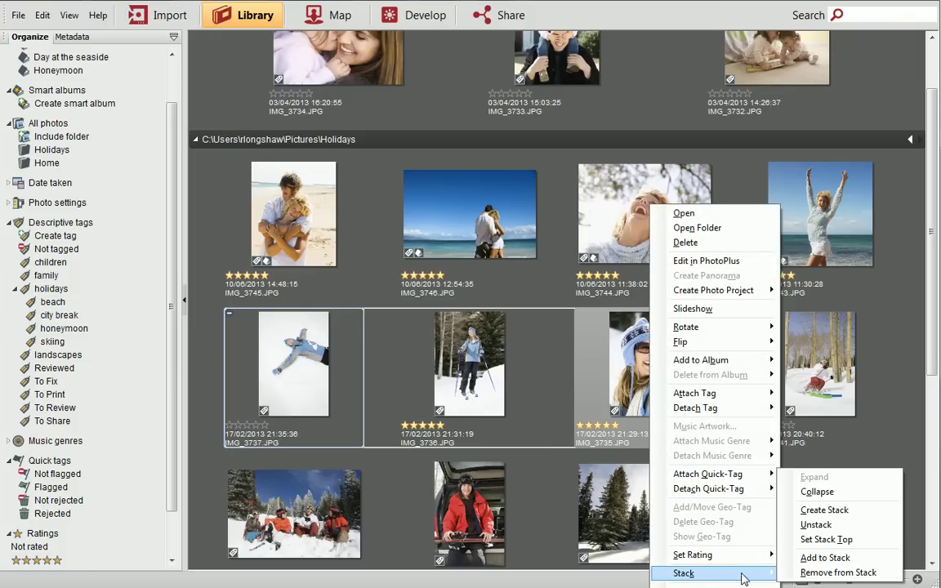
pyautogui.click(812, 540)
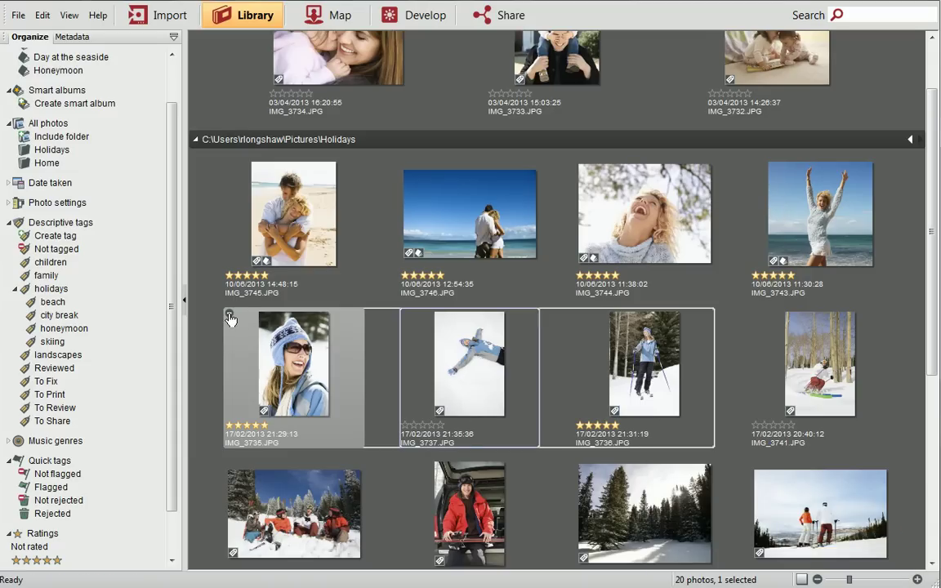
pyautogui.click(231, 318)
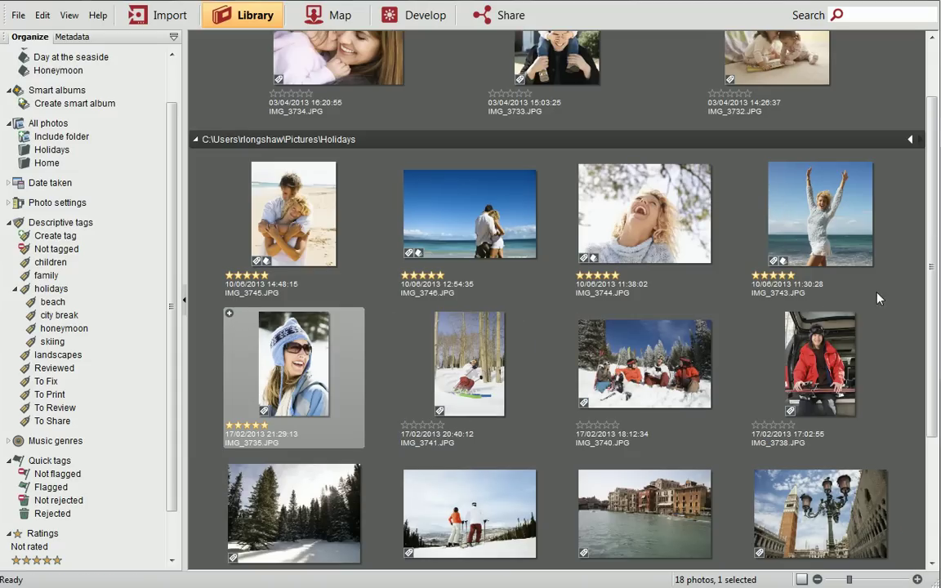
# Create a smart album 'skiing' with AND logic and the condition Descriptive Tag skiing is set
pyautogui.scroll(2, 911, 270)
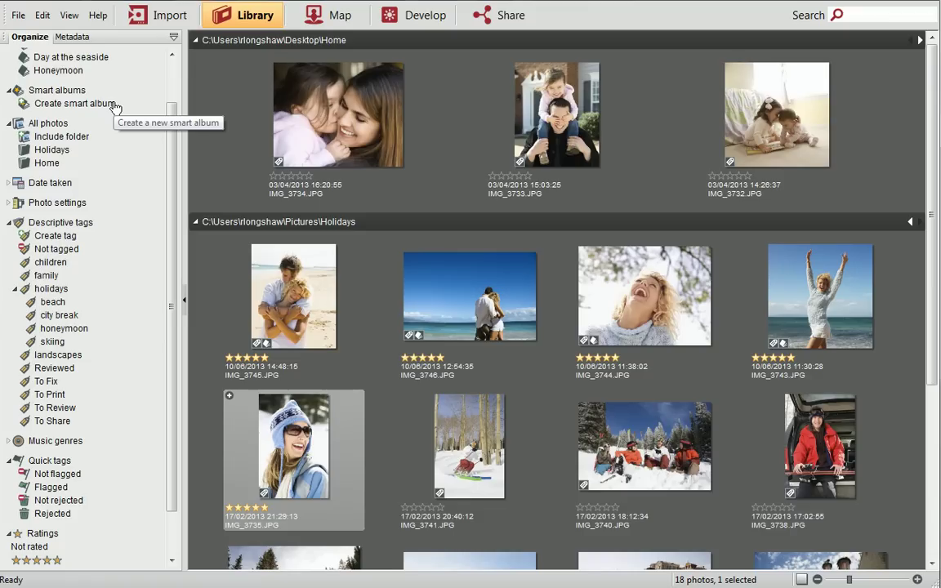
pyautogui.click(115, 104)
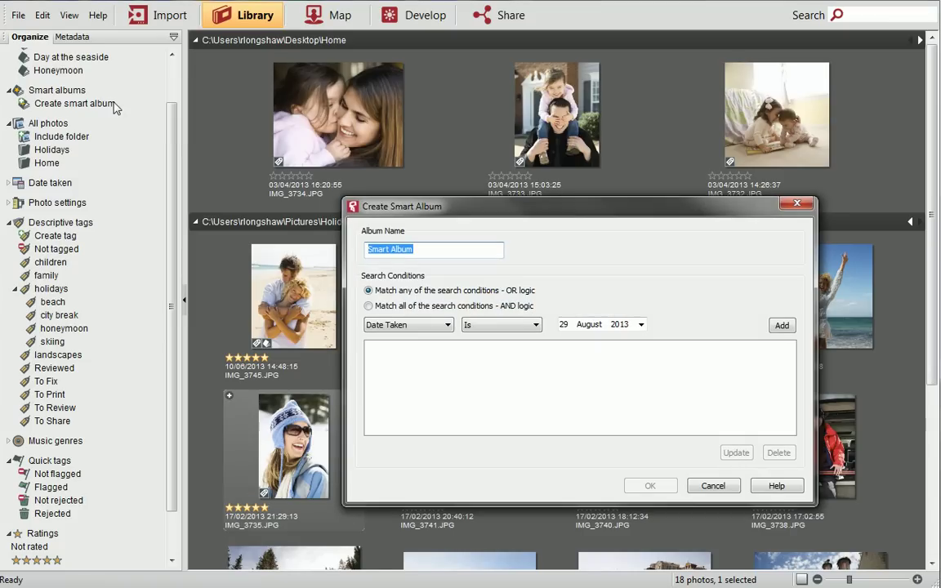
pyautogui.write('skiing')
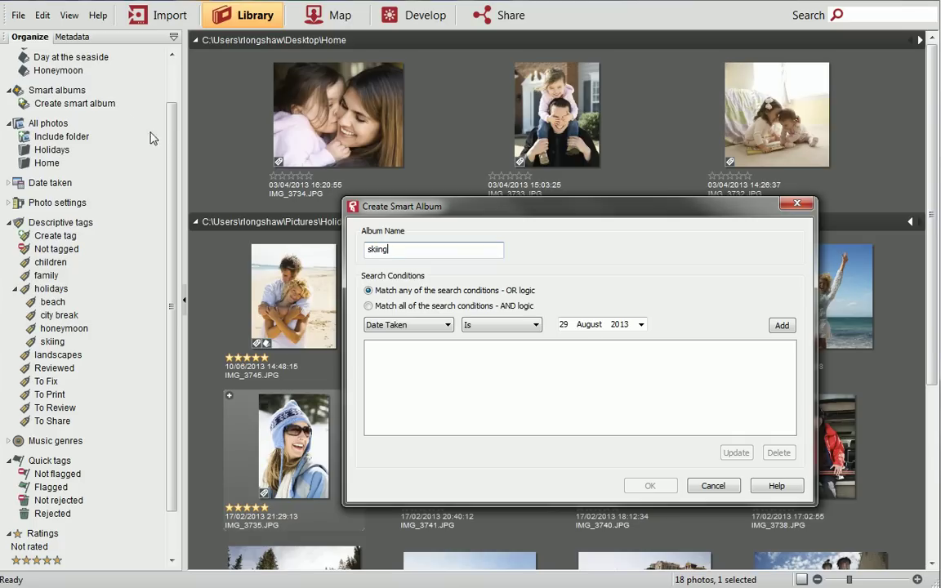
pyautogui.click(368, 306)
pyautogui.click(425, 325)
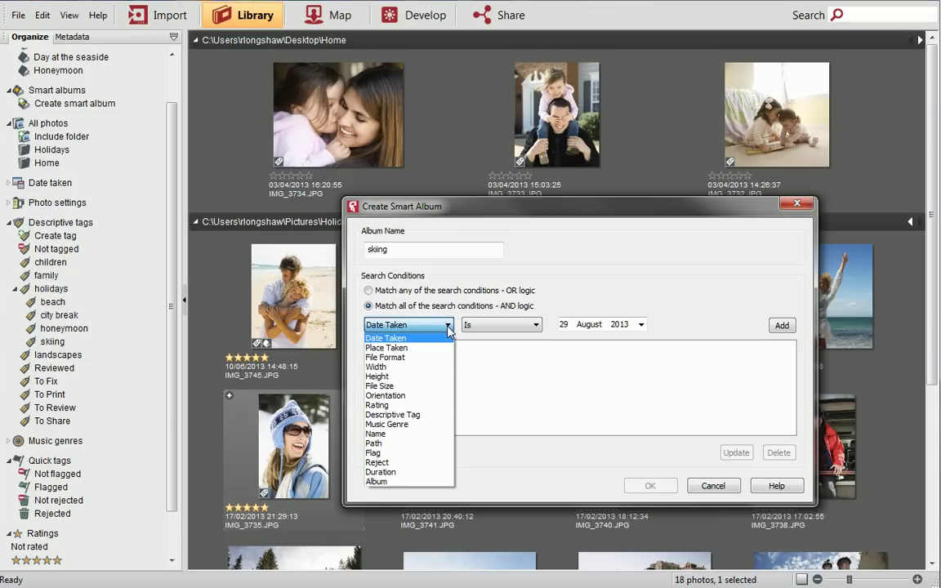
pyautogui.click(442, 416)
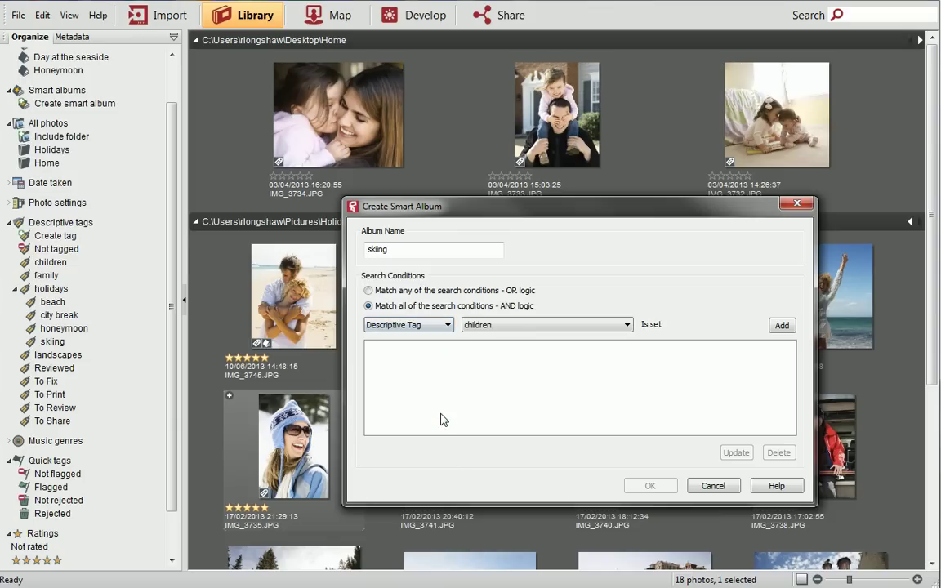
pyautogui.click(627, 325)
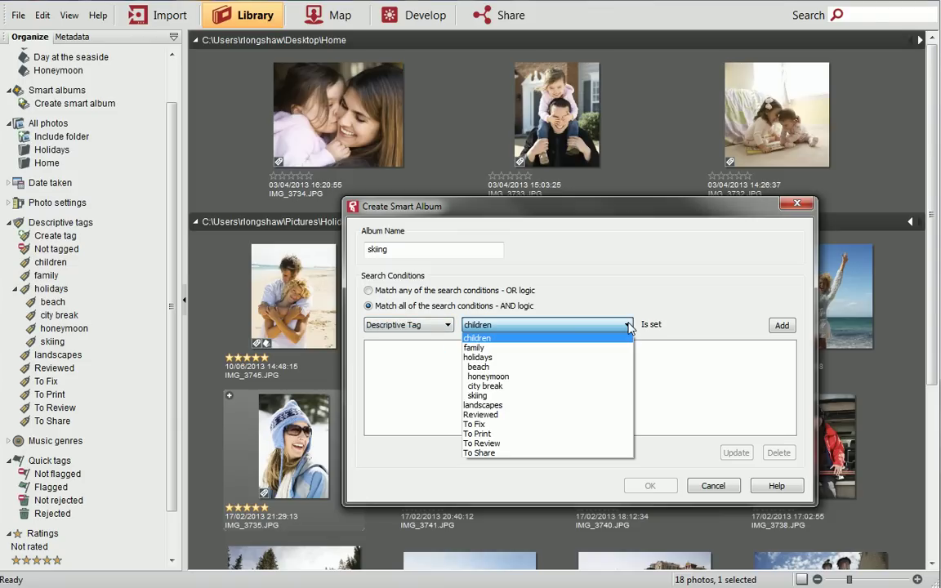
pyautogui.click(622, 397)
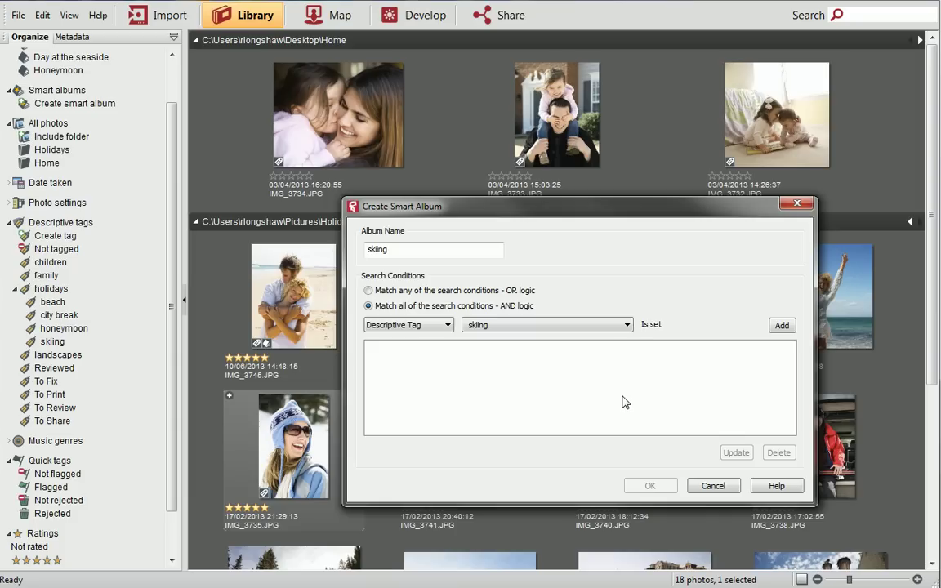
pyautogui.click(782, 325)
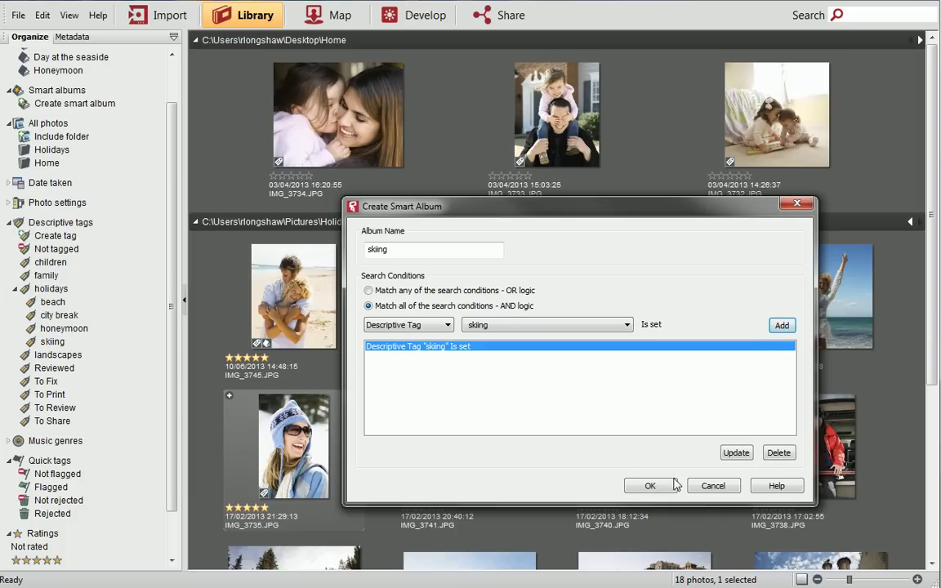
pyautogui.click(673, 487)
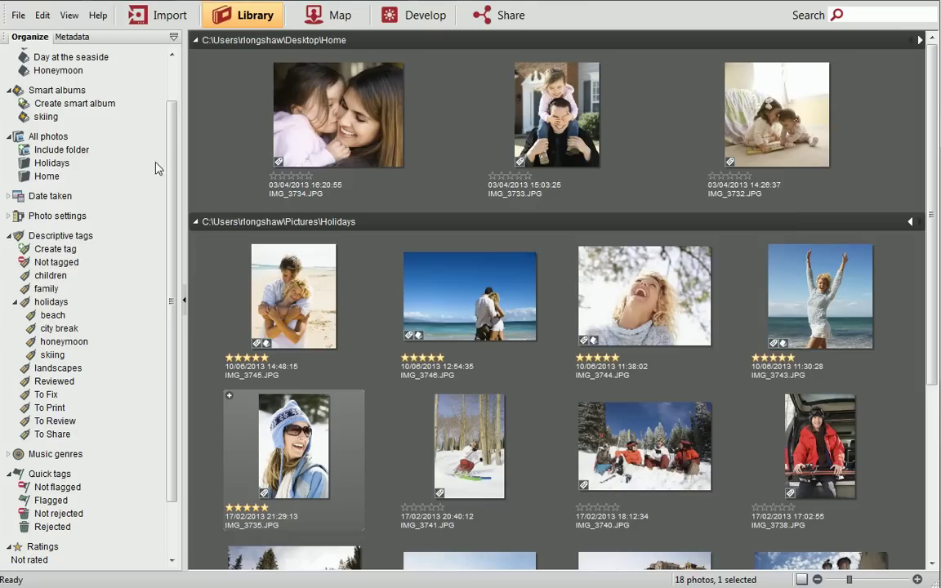
# Display the skiing smart album's 6 photos with nothing selected
pyautogui.click(49, 117)
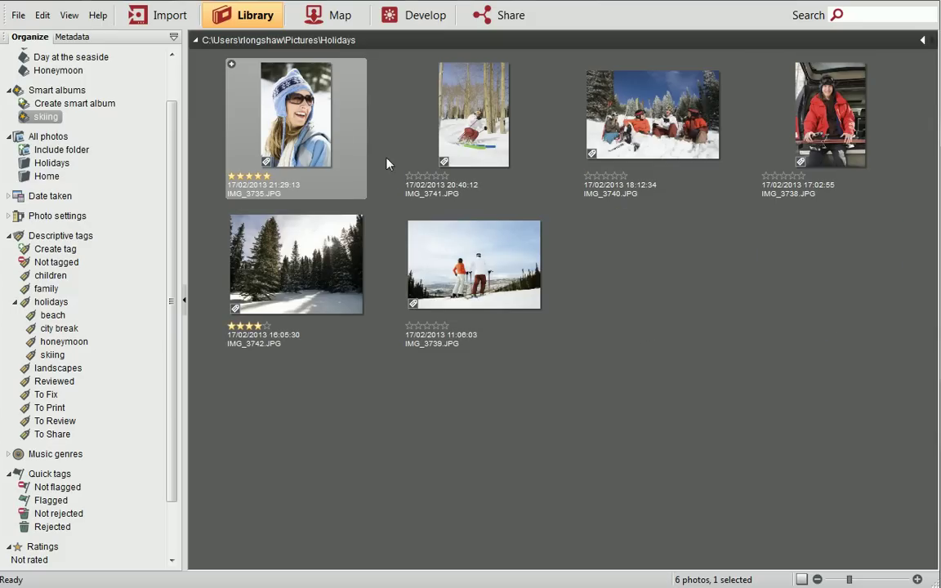
pyautogui.click(685, 268)
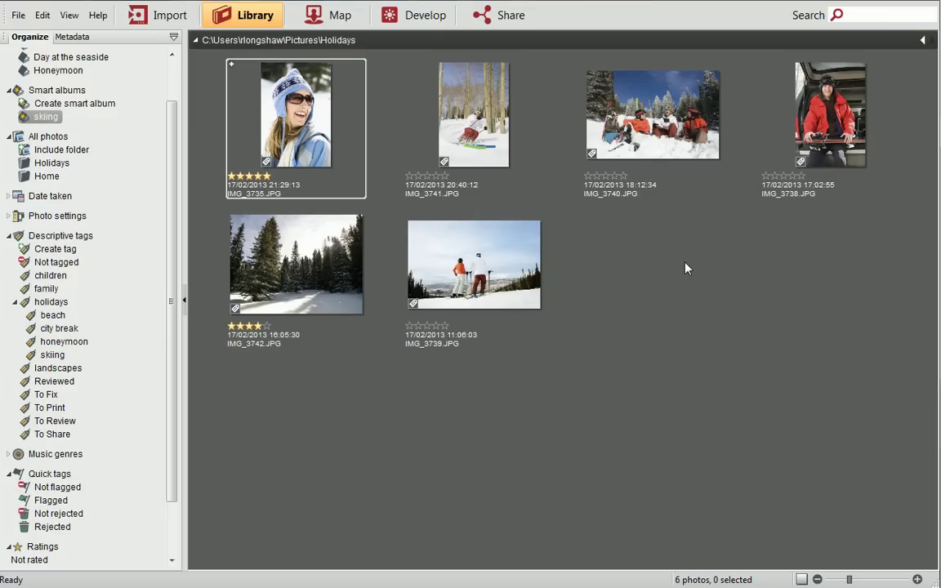